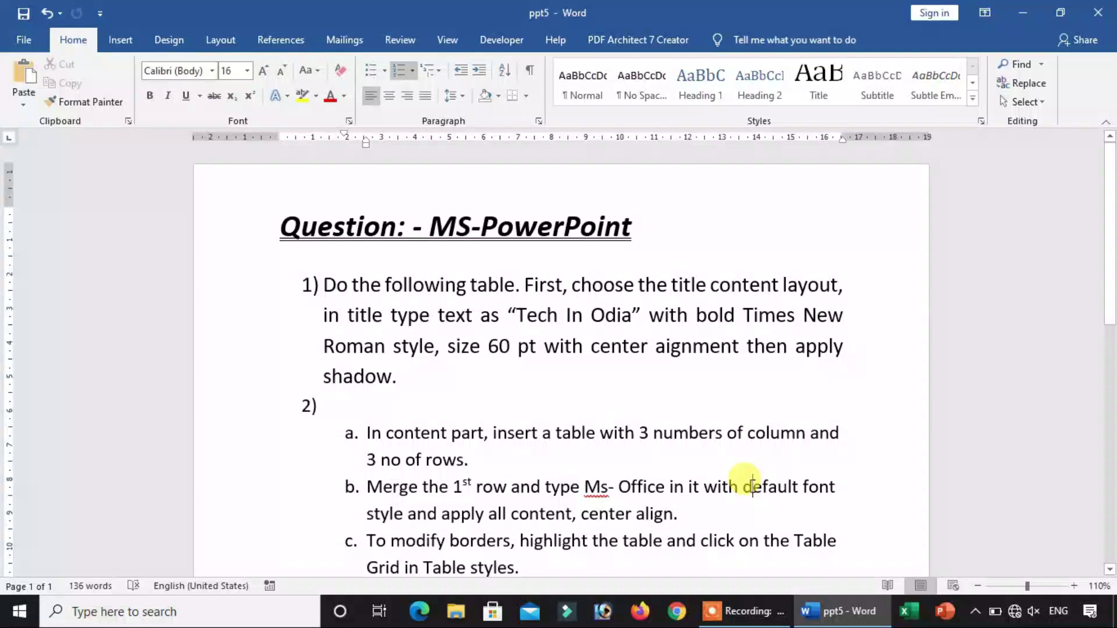
- Scroll through the Word instructions and highlight the document heading
scroll(753, 486, down, 1)
scroll(752, 486, up, 1)
scroll(752, 486, up, 3)
scroll(752, 486, up, 2)
- Read the first task's instructions and its sub-items a to g in Word
scroll(732, 483, down, 1)
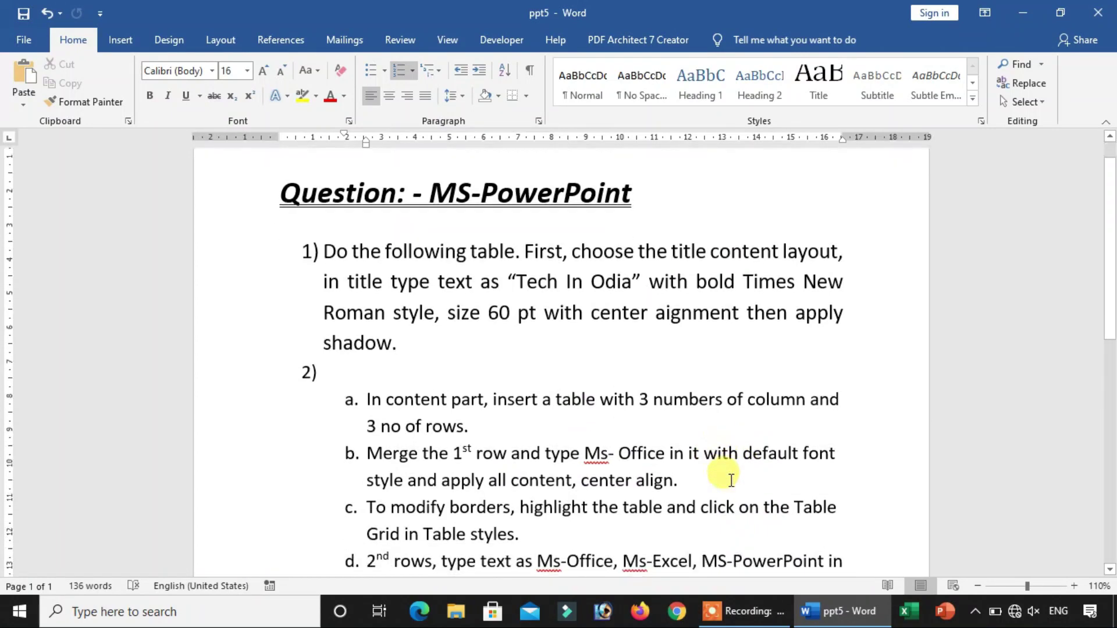
scroll(582, 337, up, 1)
drag(473, 181, 634, 183)
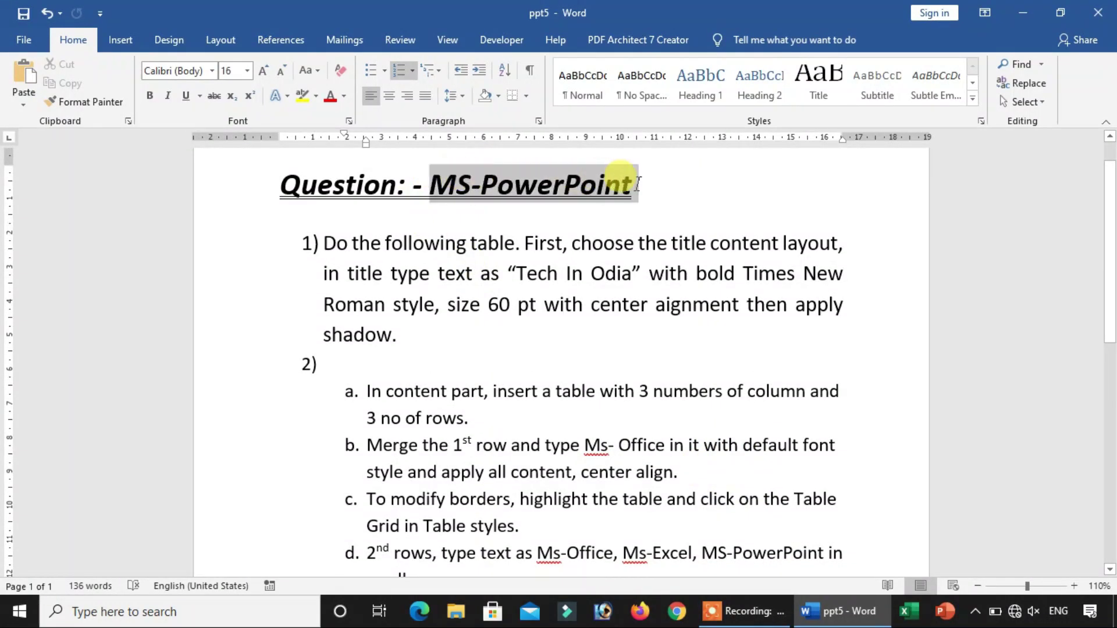
click(636, 331)
scroll(636, 343, down, 2)
scroll(561, 344, down, 1)
scroll(596, 332, up, 1)
scroll(561, 311, up, 2)
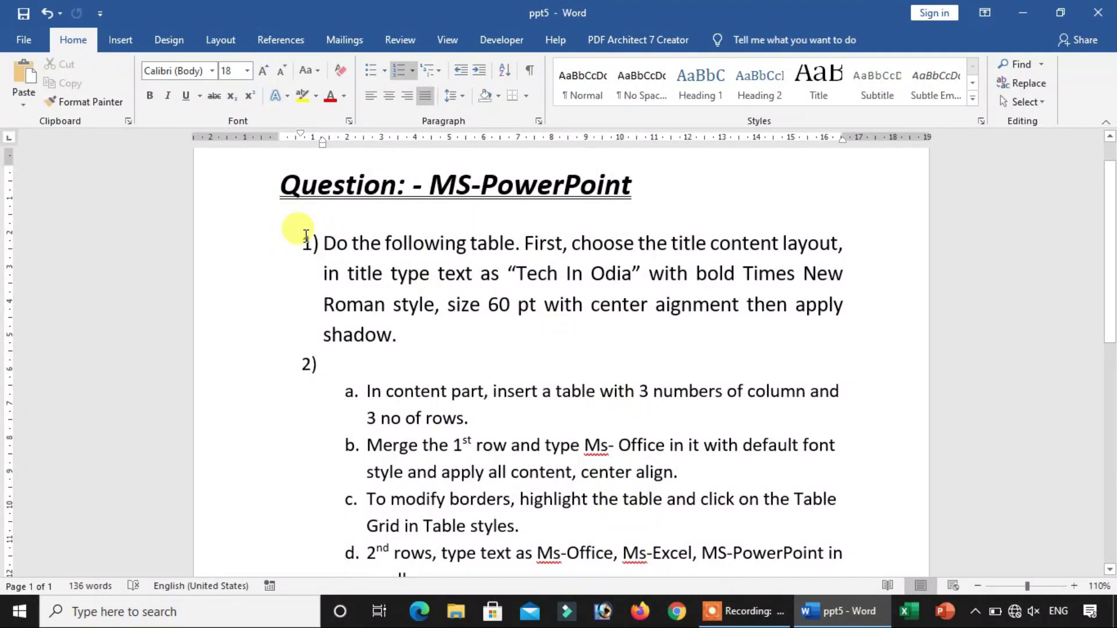
click(306, 235)
drag(329, 243, 447, 333)
scroll(472, 359, down, 3)
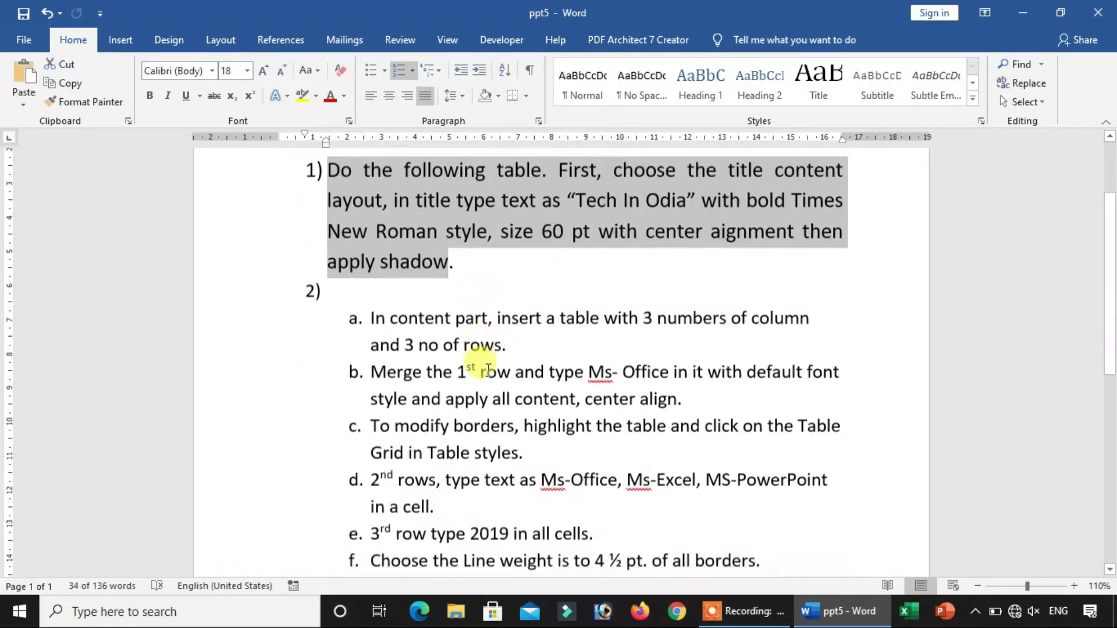
drag(370, 225, 406, 494)
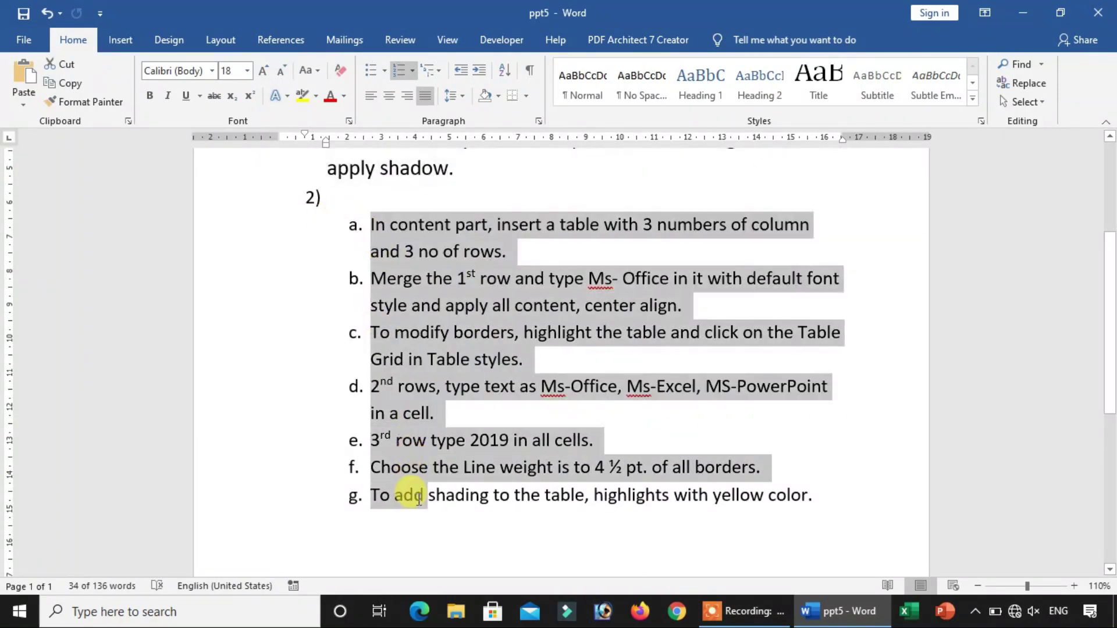
click(459, 538)
- Review the layout choice and the title requirements in item 1
scroll(479, 343, up, 5)
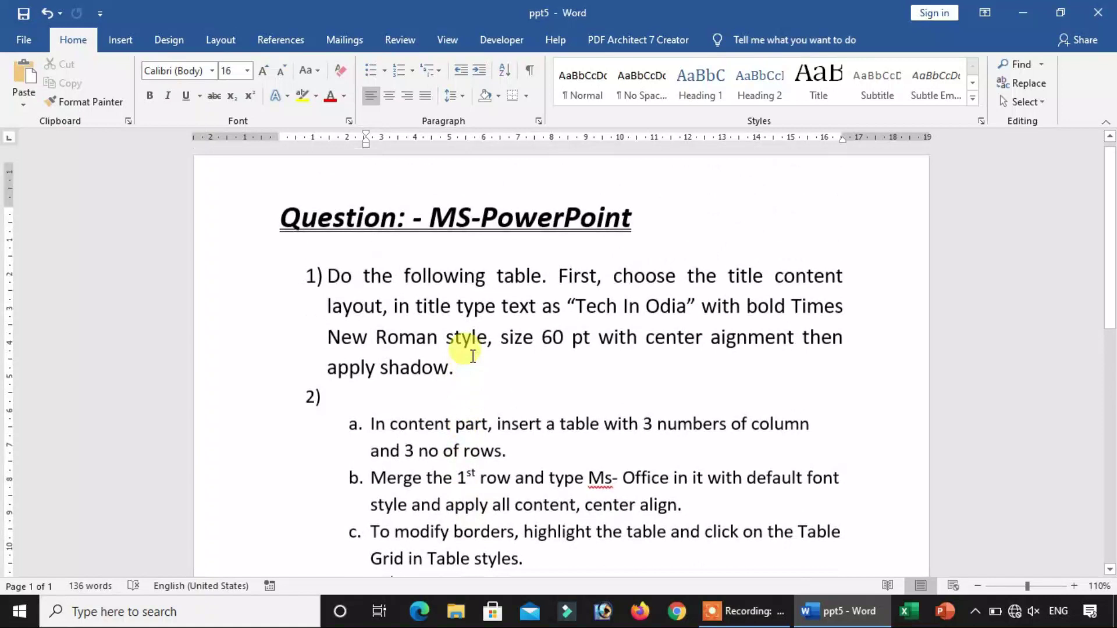
scroll(558, 401, down, 1)
scroll(543, 372, up, 1)
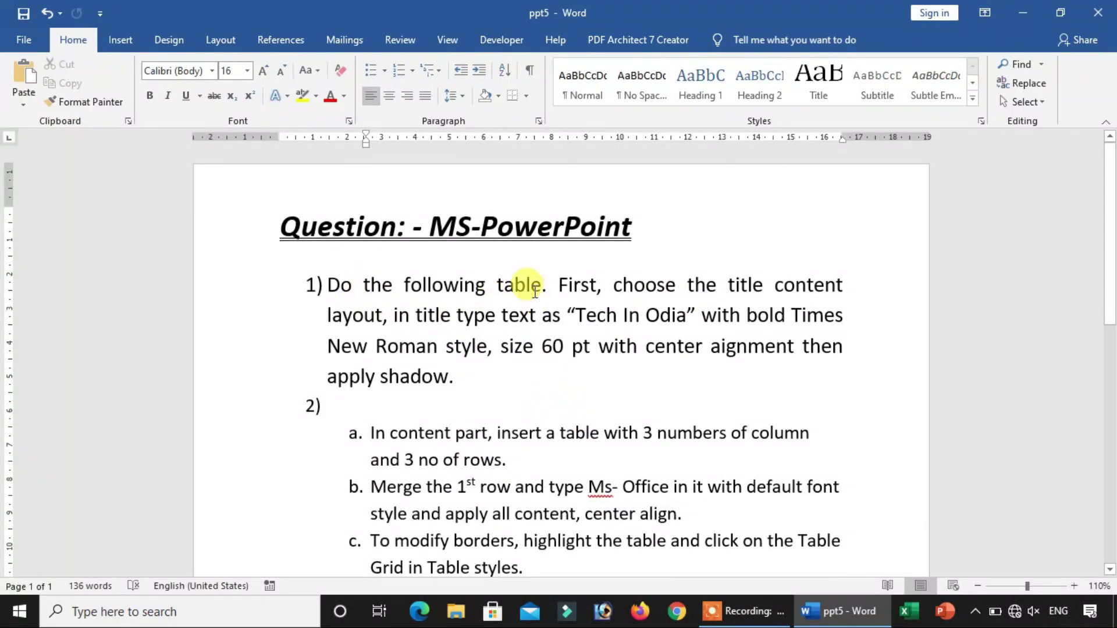
drag(560, 284, 847, 286)
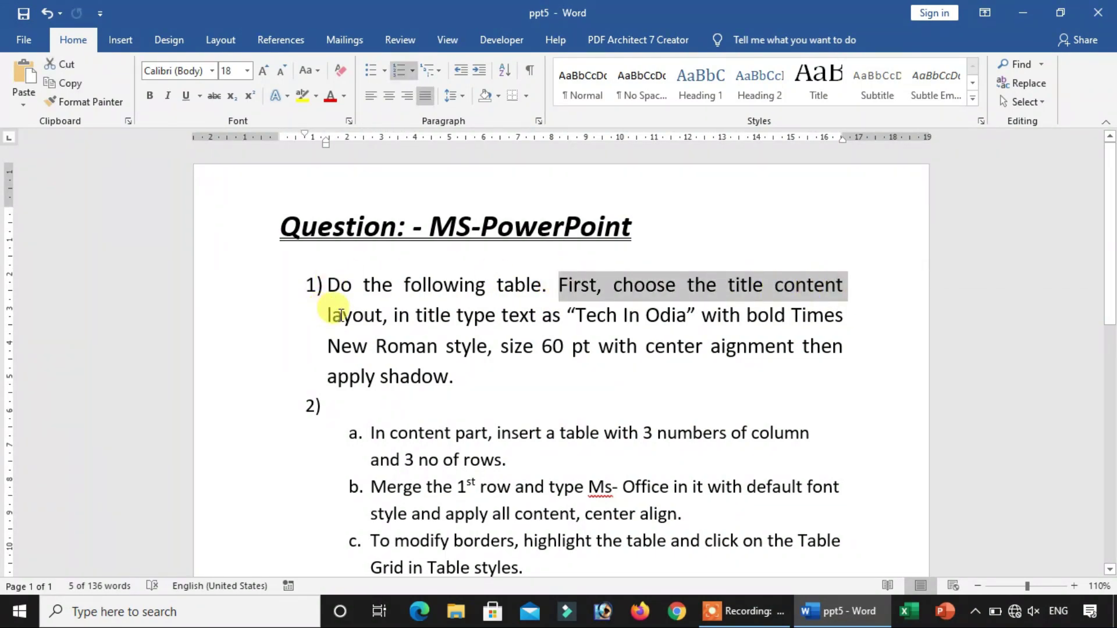
drag(340, 315, 588, 346)
click(619, 404)
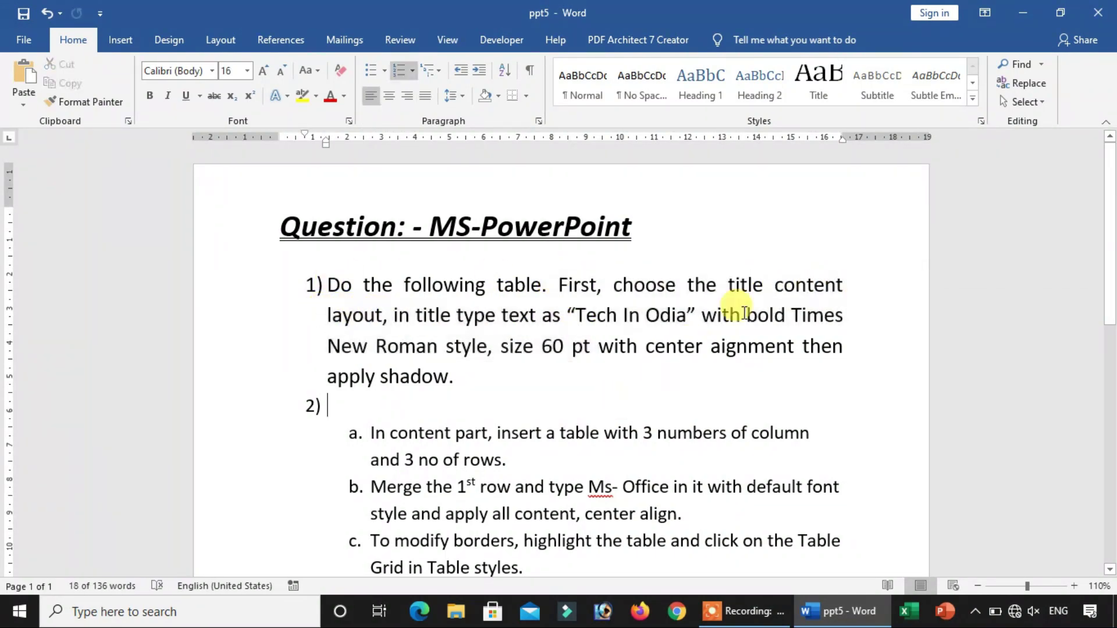
- Start a blank presentation, add a Title and Content slide, and delete the original title slide
click(943, 611)
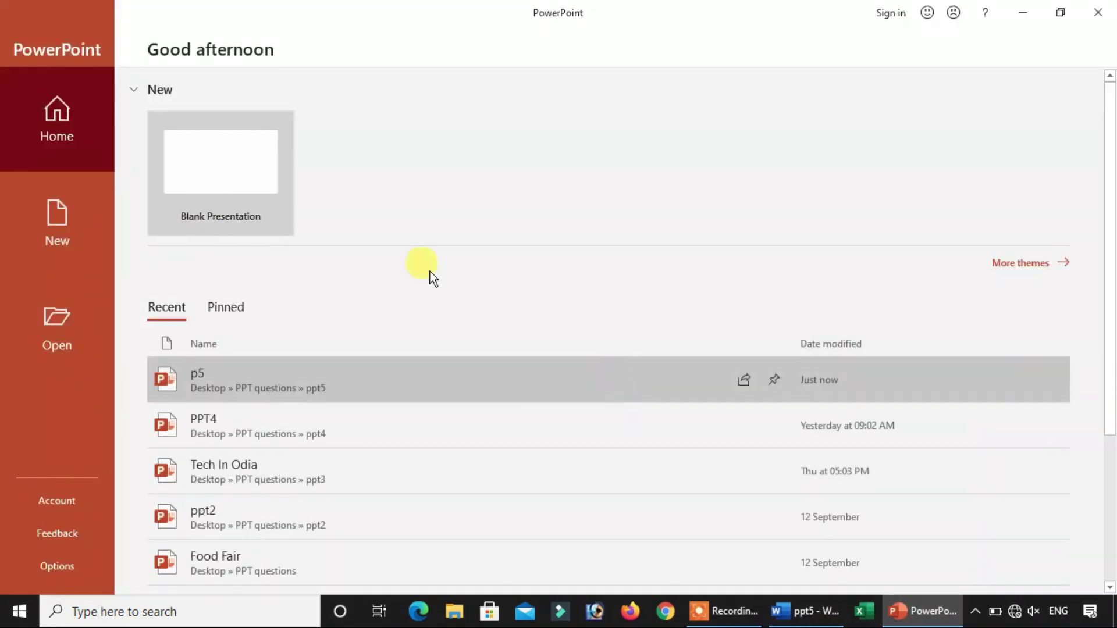
click(209, 182)
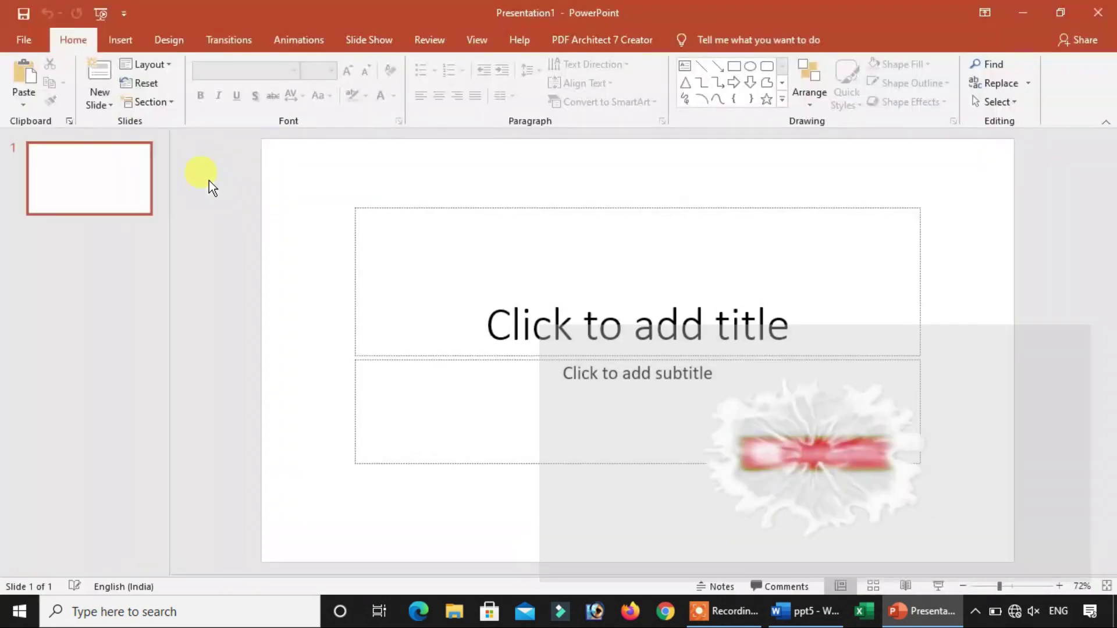
click(108, 104)
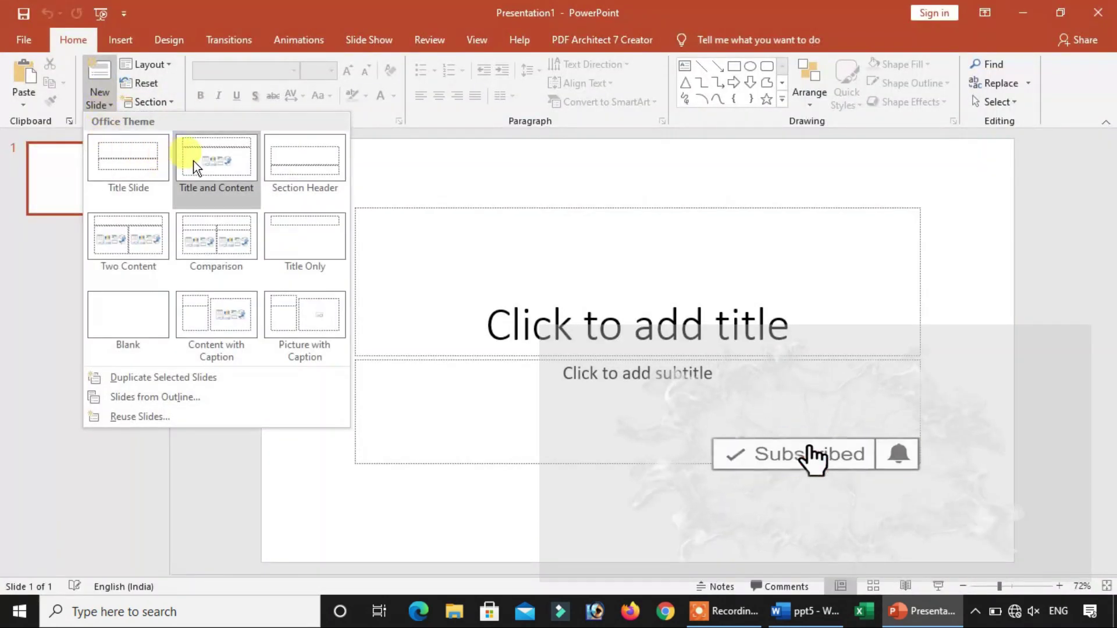
click(217, 164)
click(134, 177)
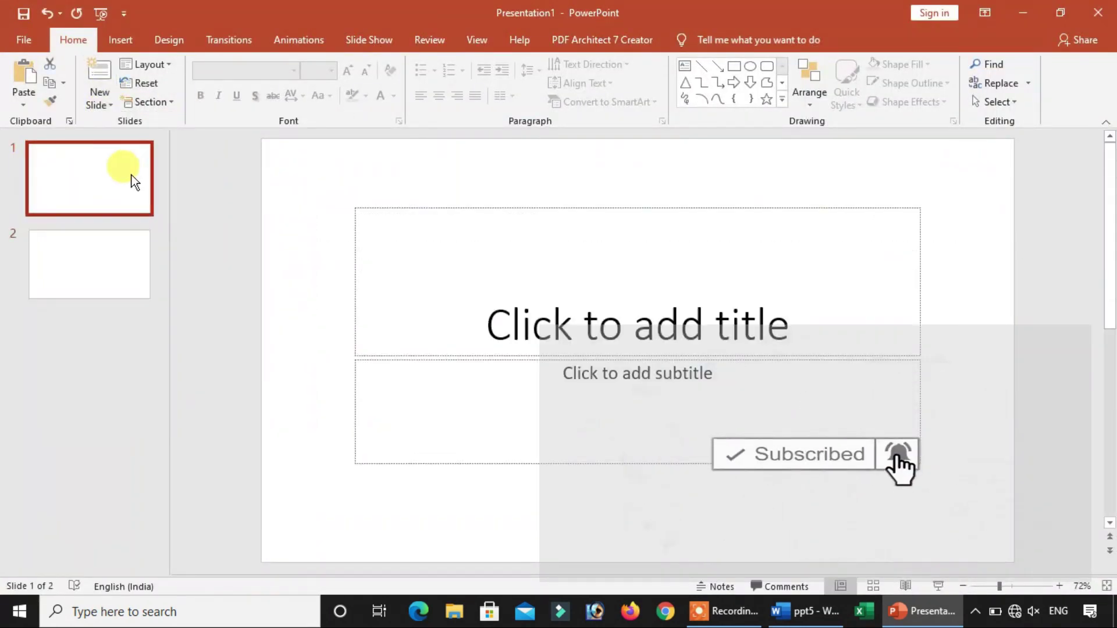
key(Delete)
click(383, 205)
click(666, 323)
click(709, 208)
- Note item 1's title requirements: 'Tech In Odia', bold, 60 pt, centred, with shadow
click(808, 611)
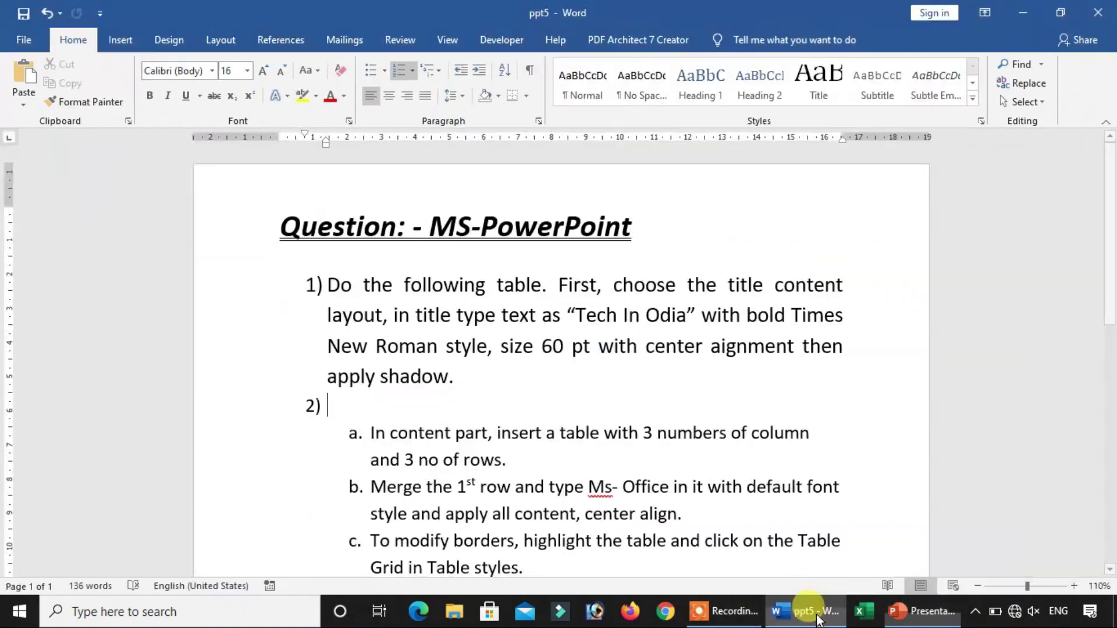
scroll(599, 372, down, 1)
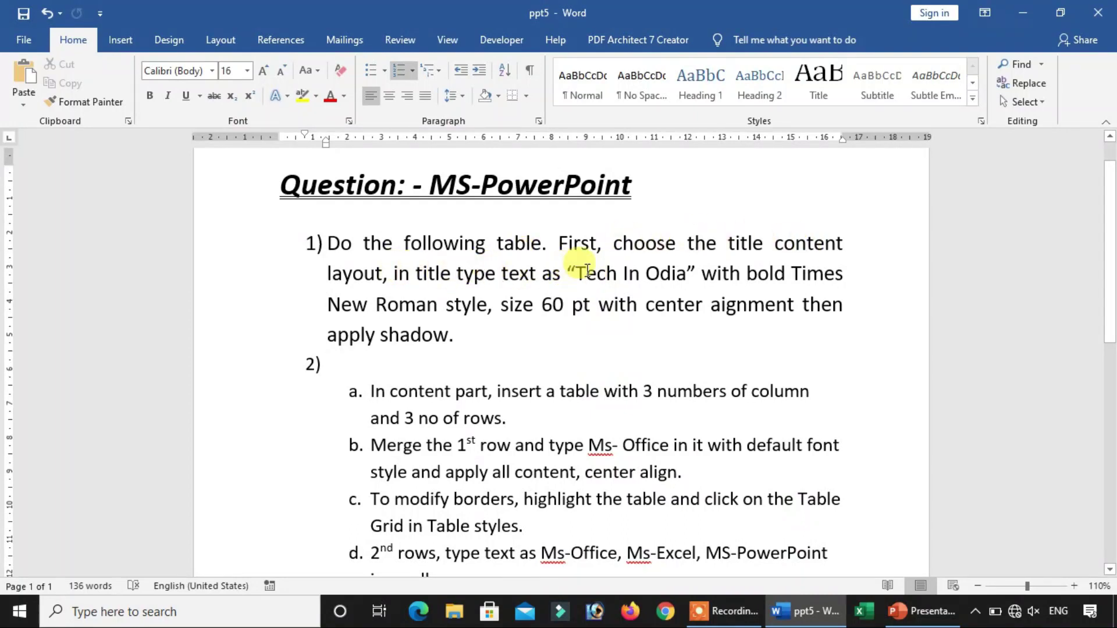
drag(588, 269, 684, 291)
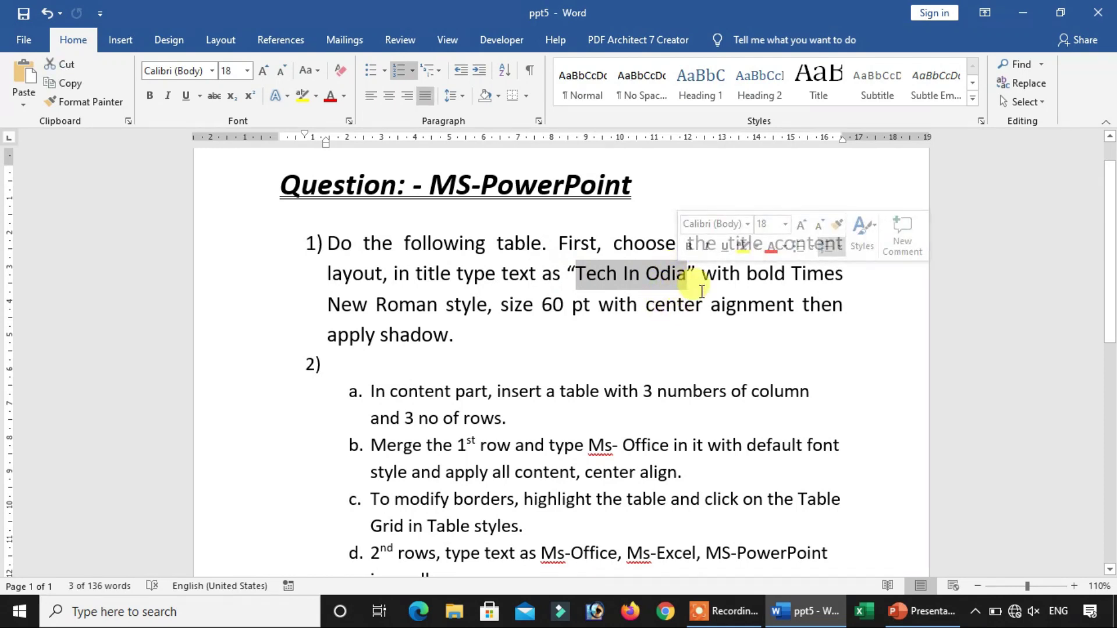
drag(752, 273, 786, 274)
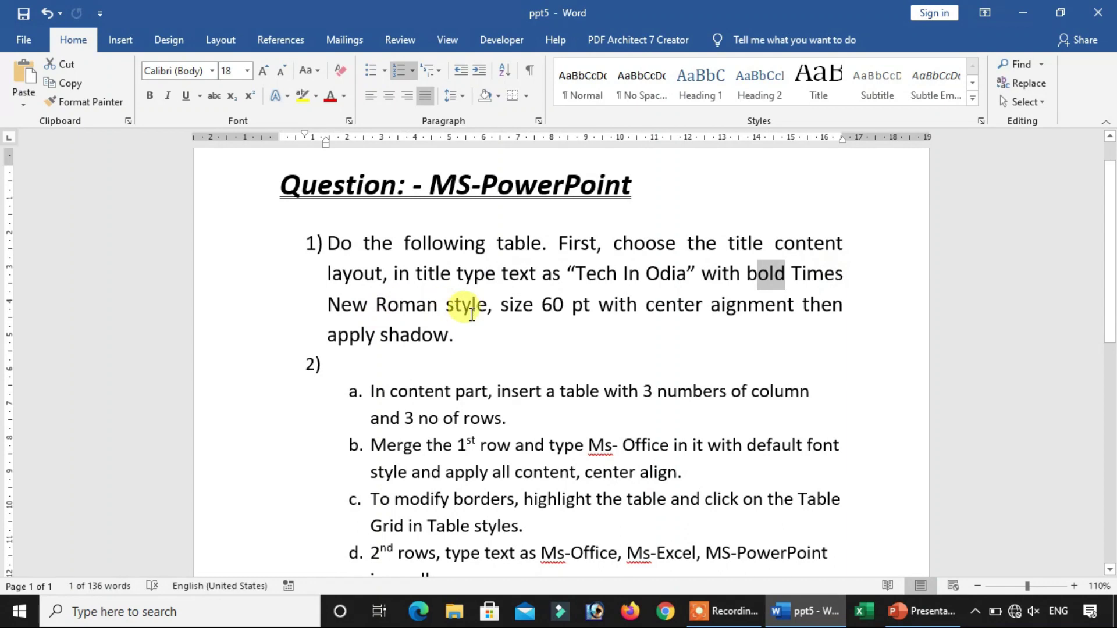
drag(502, 304, 569, 303)
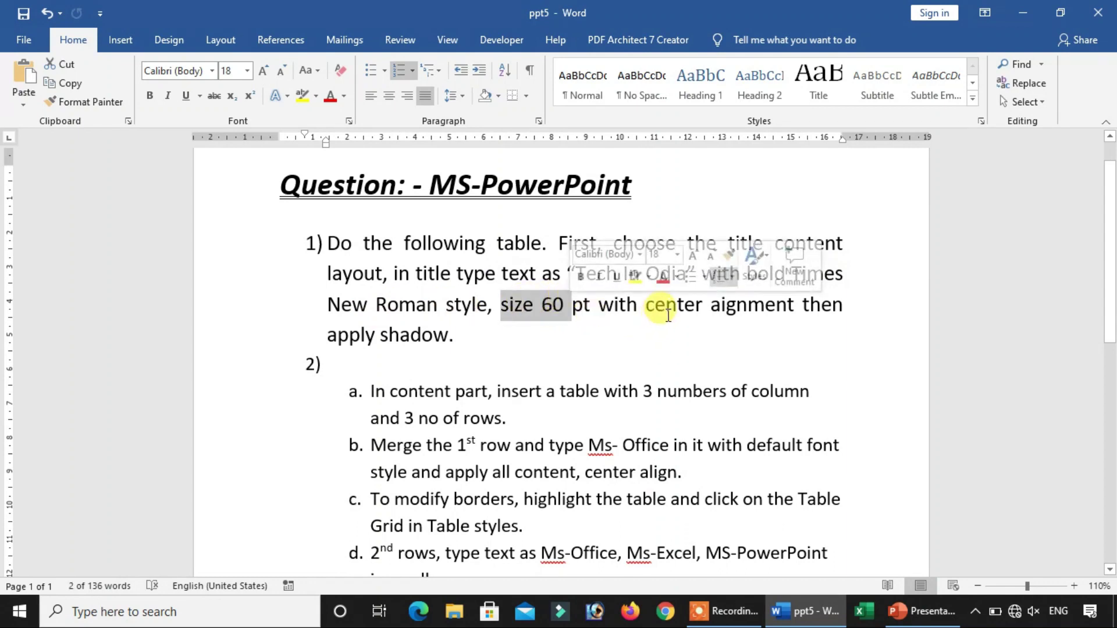
drag(646, 304, 775, 313)
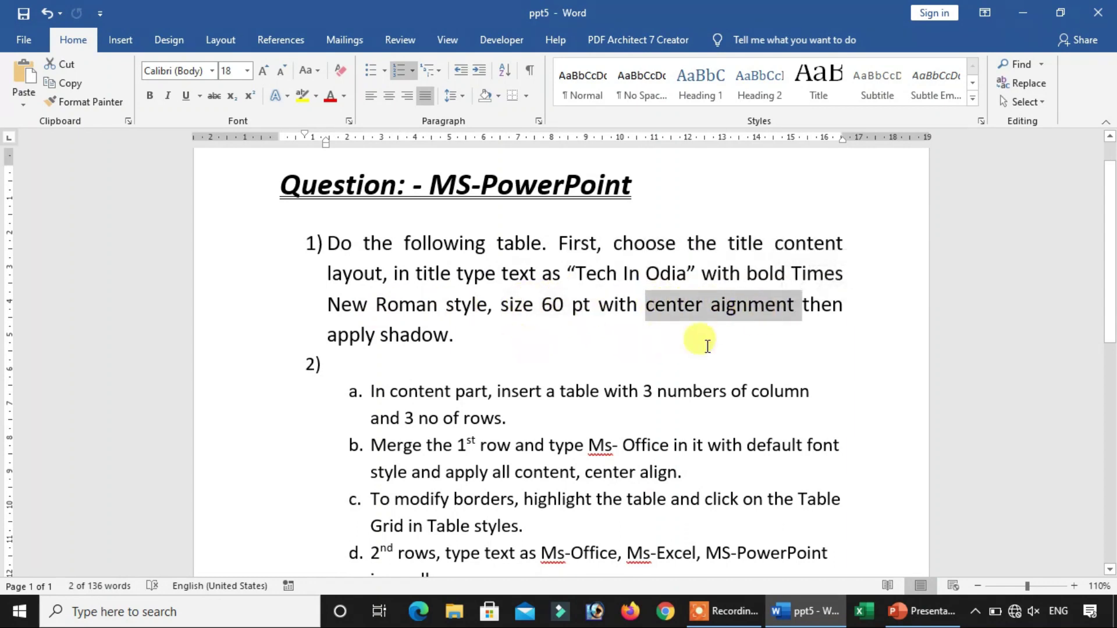
double_click(395, 335)
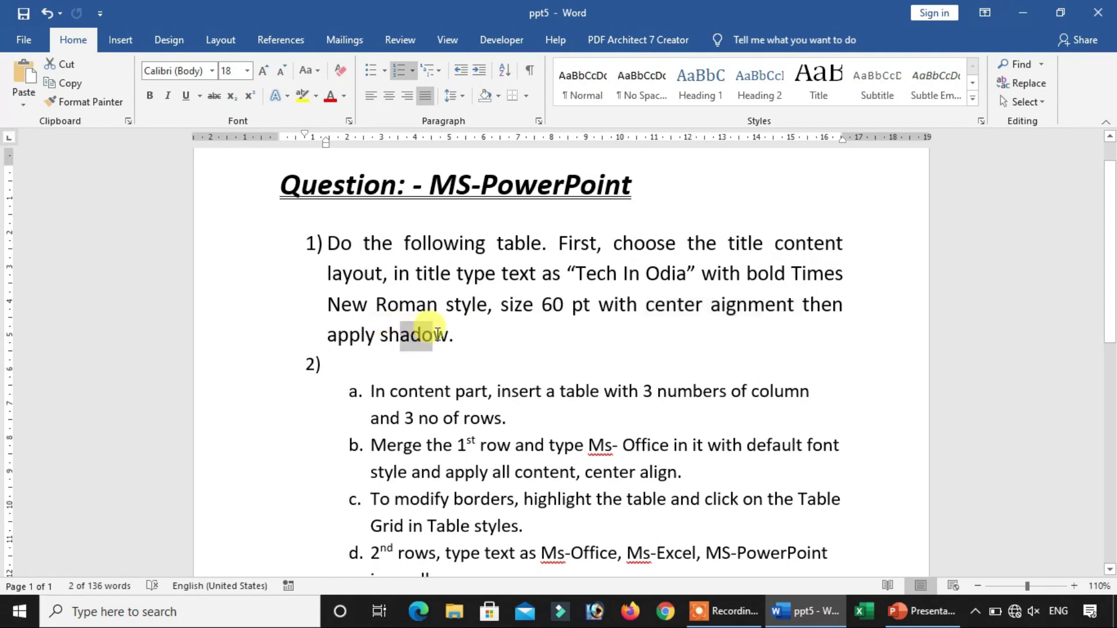
click(539, 363)
click(895, 615)
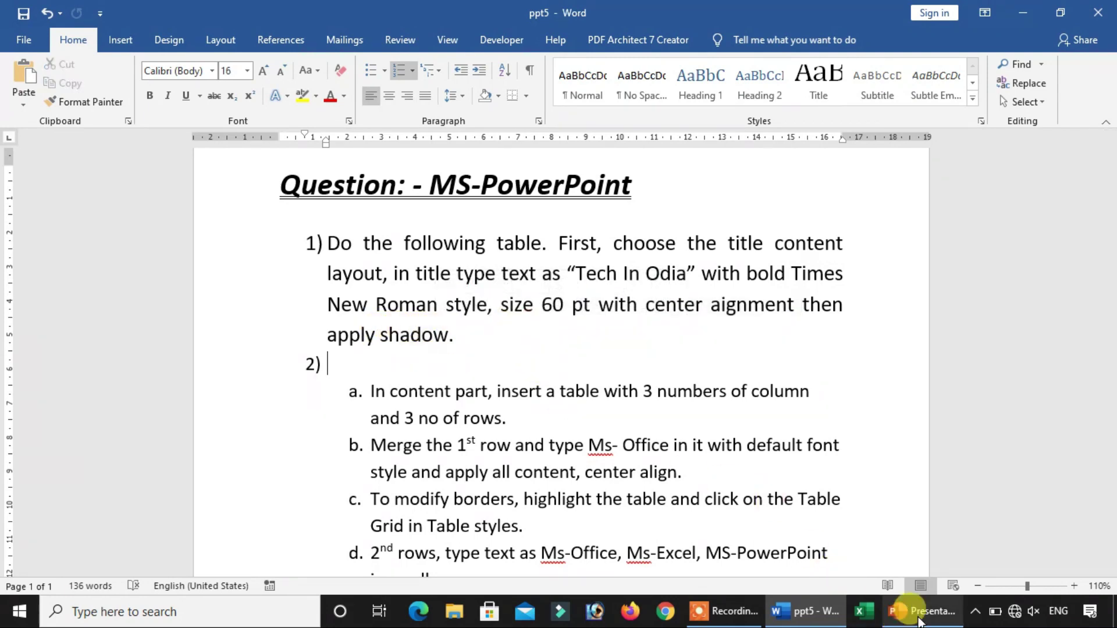
click(895, 615)
- Type the slide title 'Tech In Odia' and select the whole title
text(Tech In Odia)
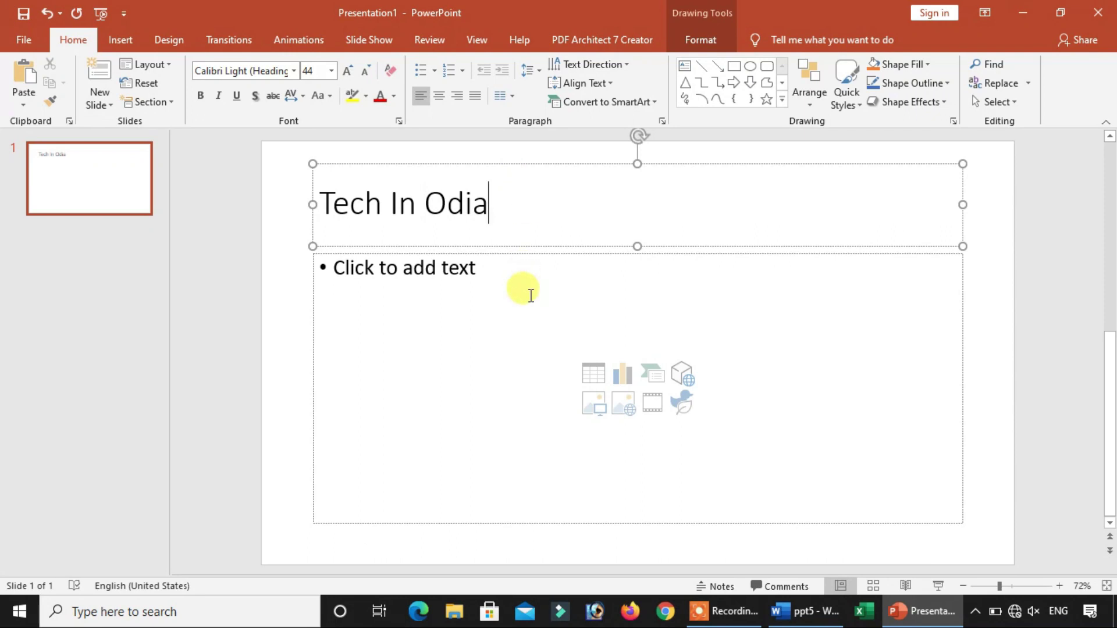
click(528, 292)
click(538, 199)
double_click(532, 196)
drag(344, 182, 320, 192)
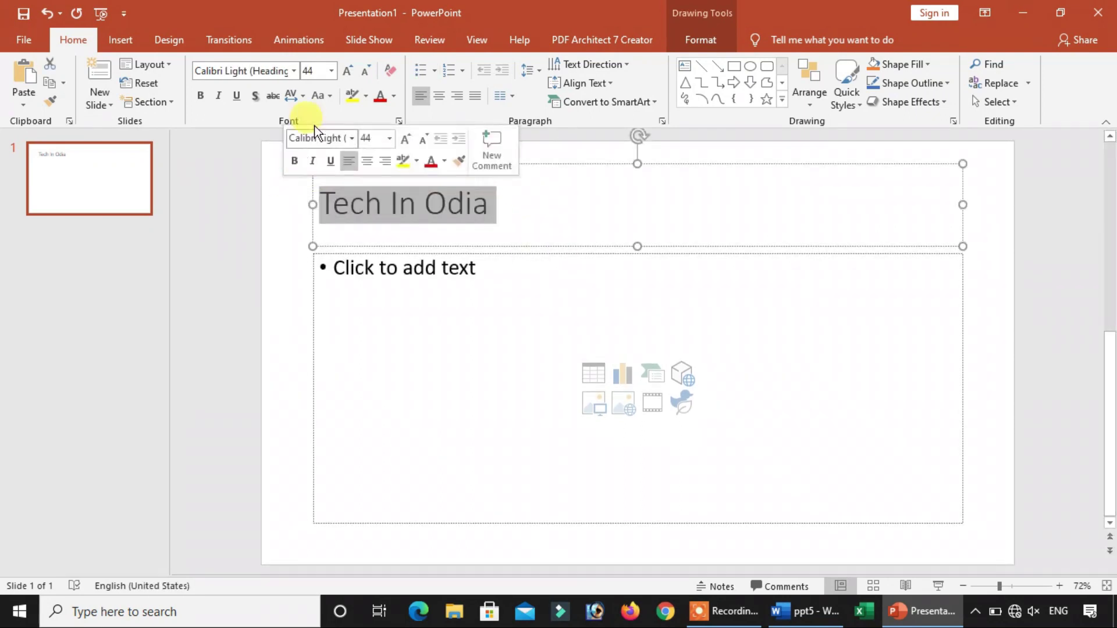
- Format the title as 60 pt, bold, centred Times New Roman
click(332, 70)
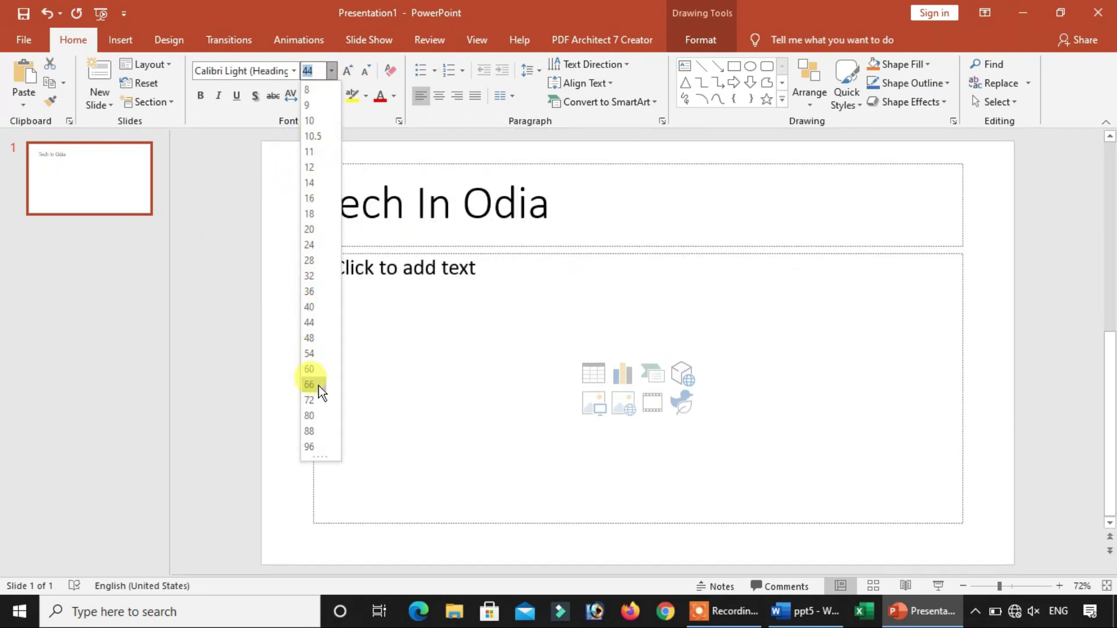
click(312, 370)
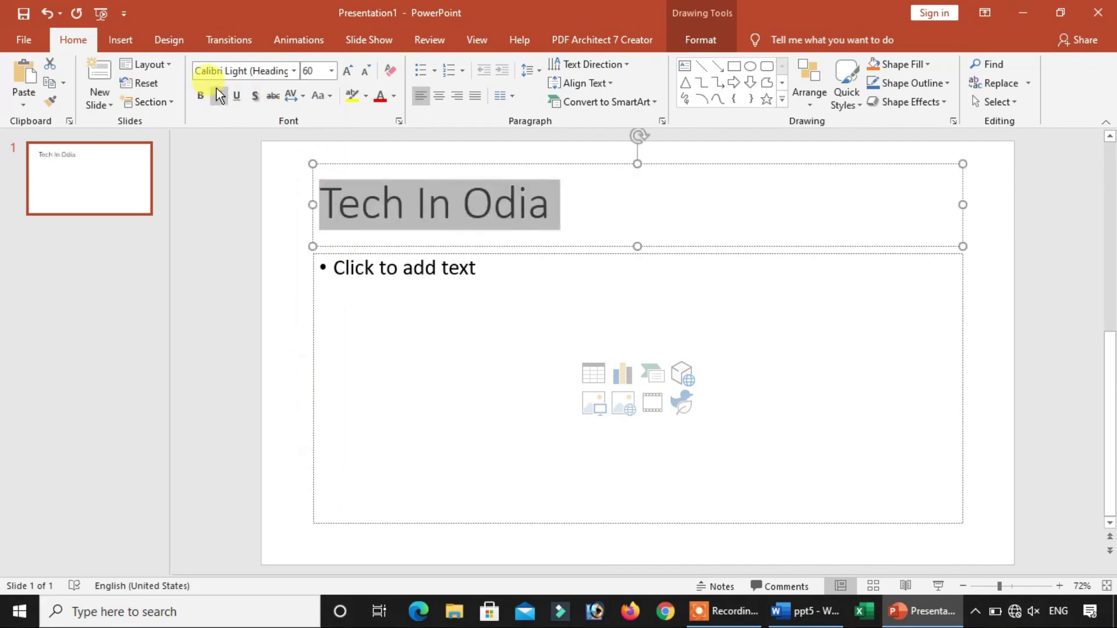
click(204, 96)
click(440, 96)
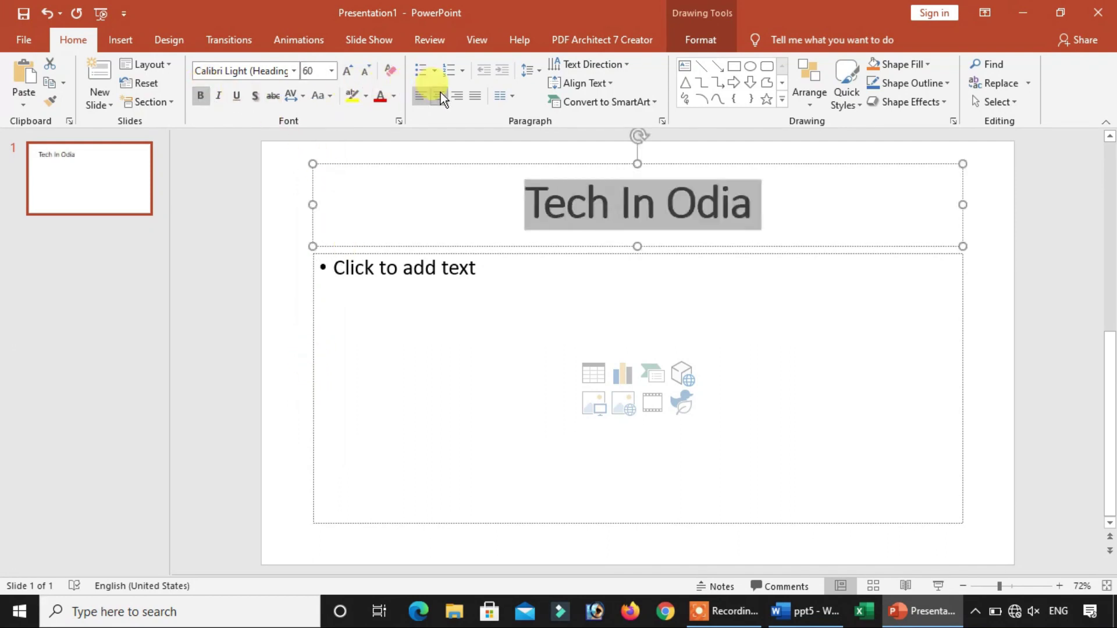
click(266, 70)
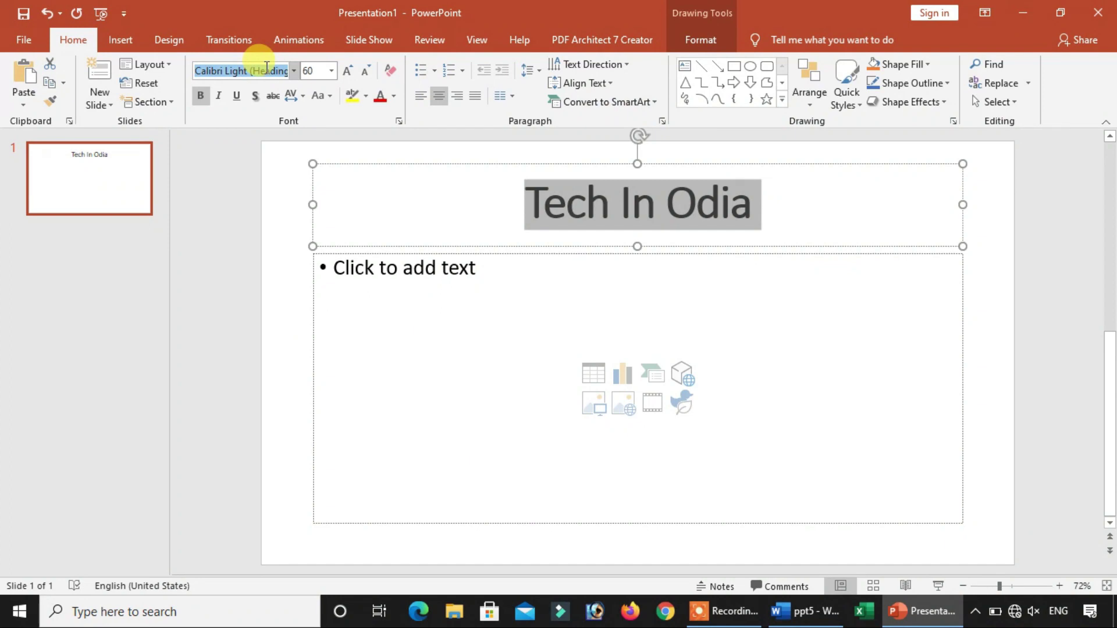
text(Times)
key(Return)
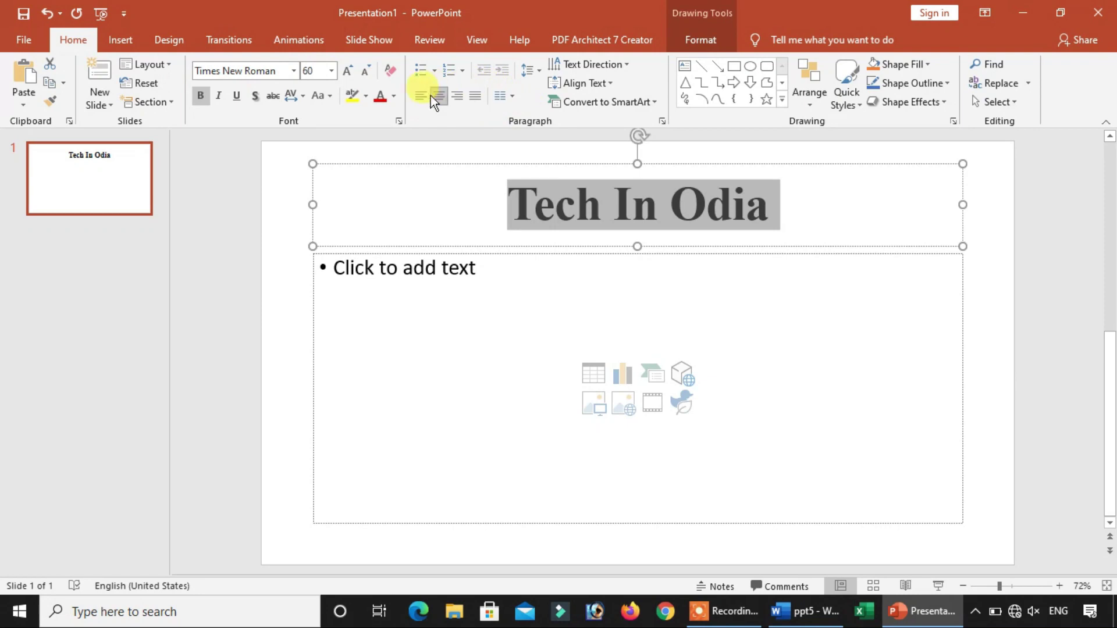
- Add a text shadow to the title and deselect it
click(255, 96)
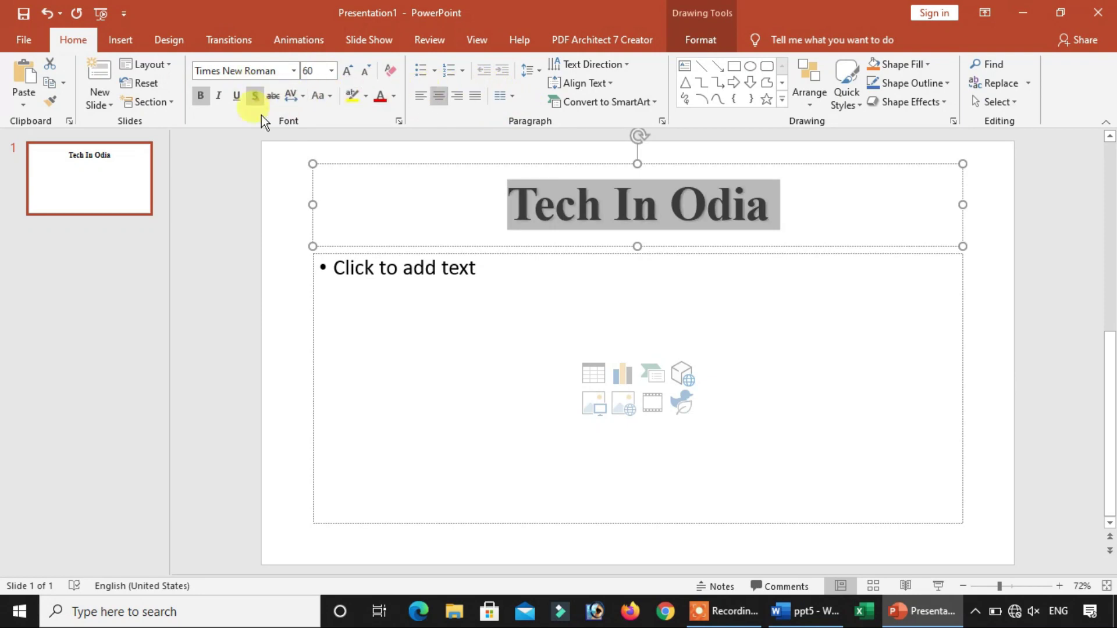
click(531, 304)
click(789, 209)
click(783, 300)
click(804, 611)
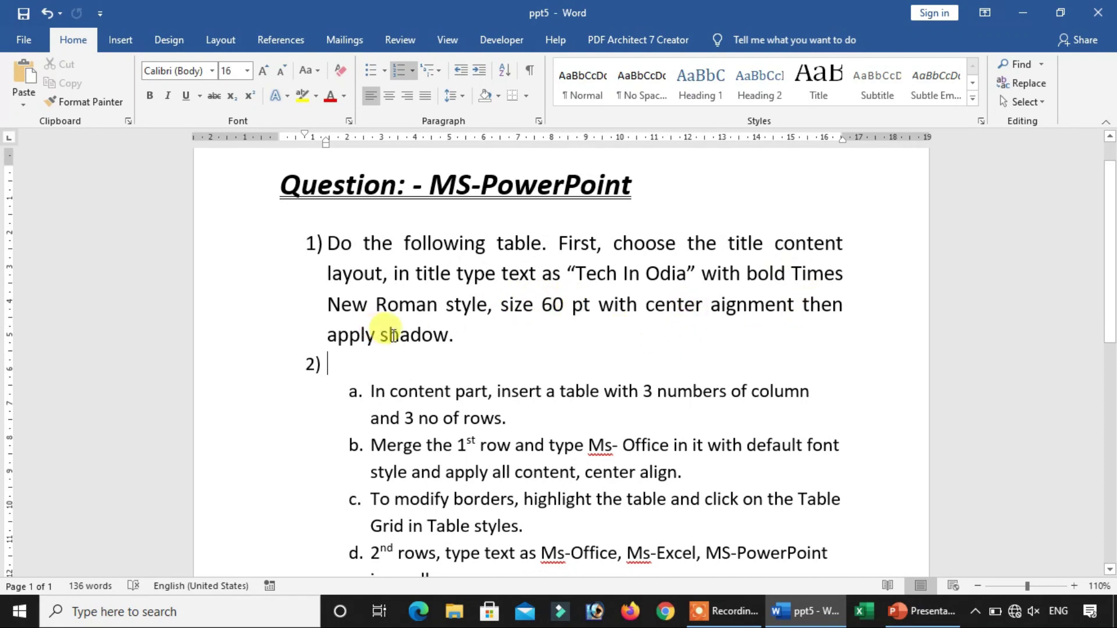
- Find item 2a in the Word instructions and note the table size: 3 columns, 3 rows
scroll(474, 337, down, 2)
scroll(474, 349, down, 2)
scroll(439, 330, up, 2)
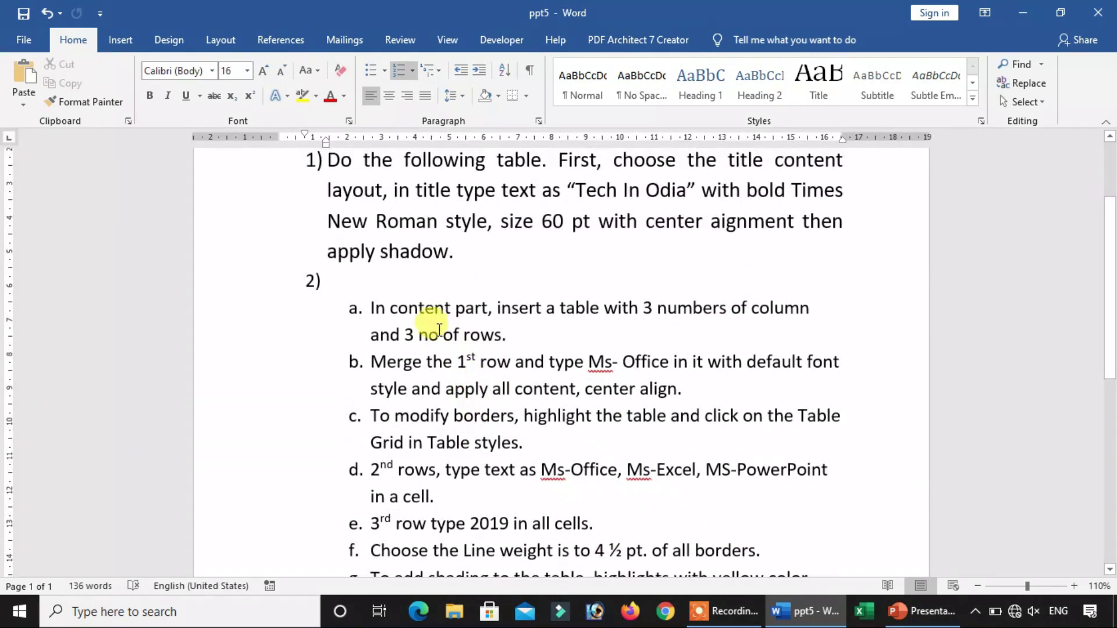
scroll(439, 330, down, 1)
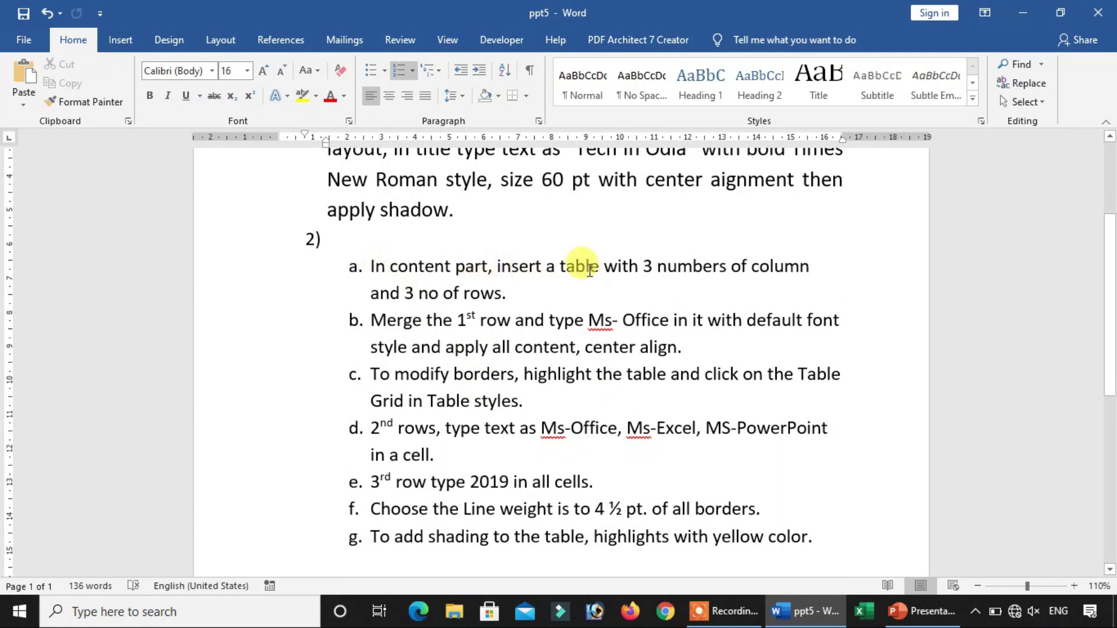
drag(658, 266, 813, 266)
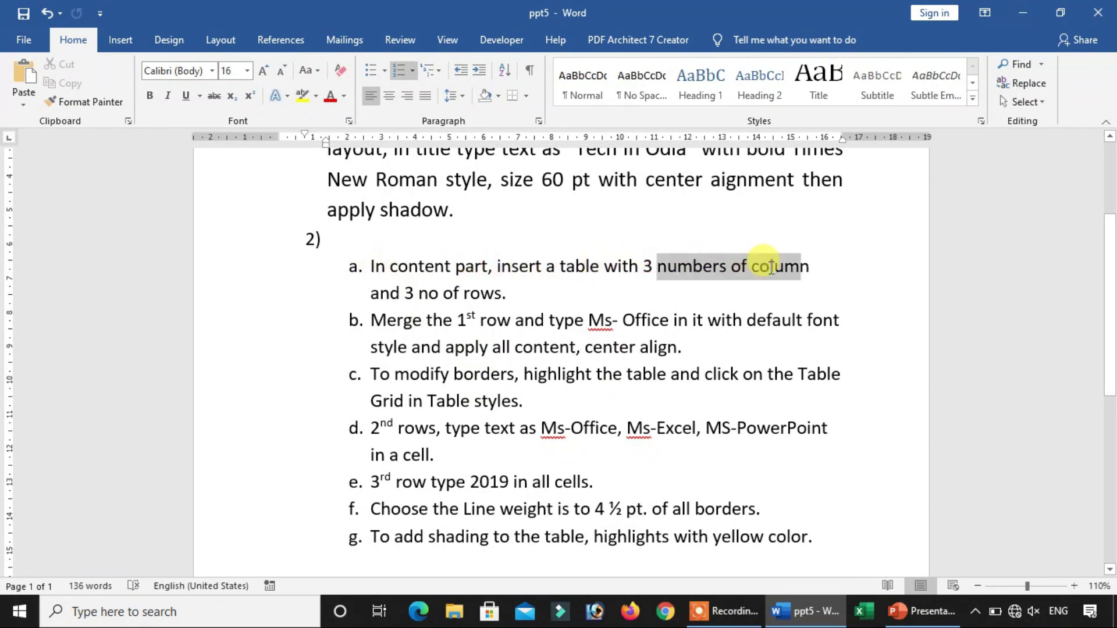
drag(404, 292, 504, 293)
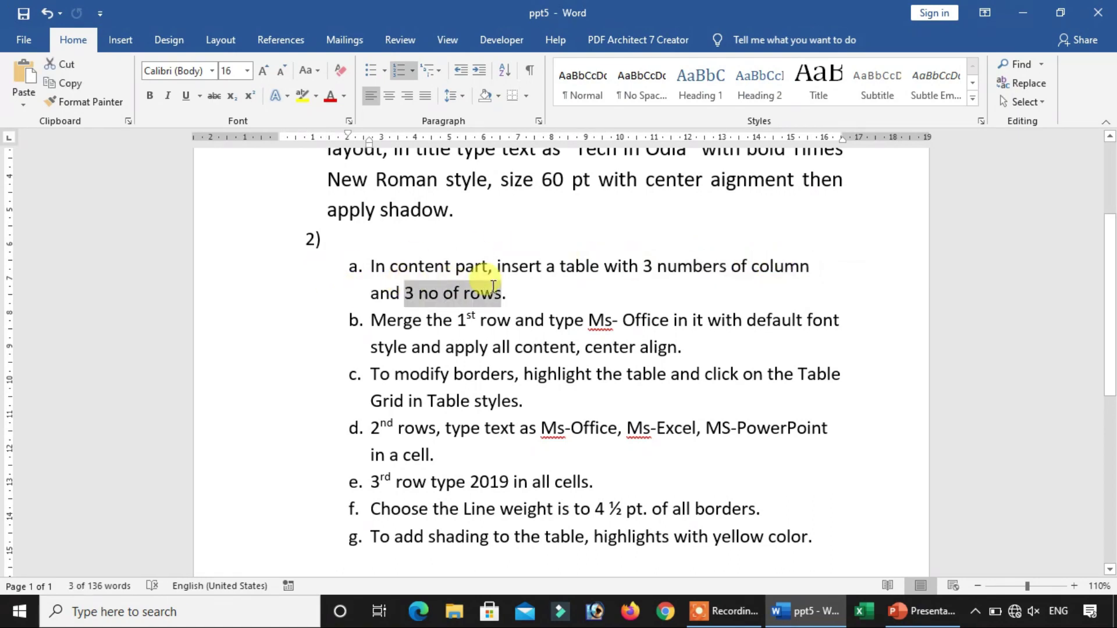
click(567, 304)
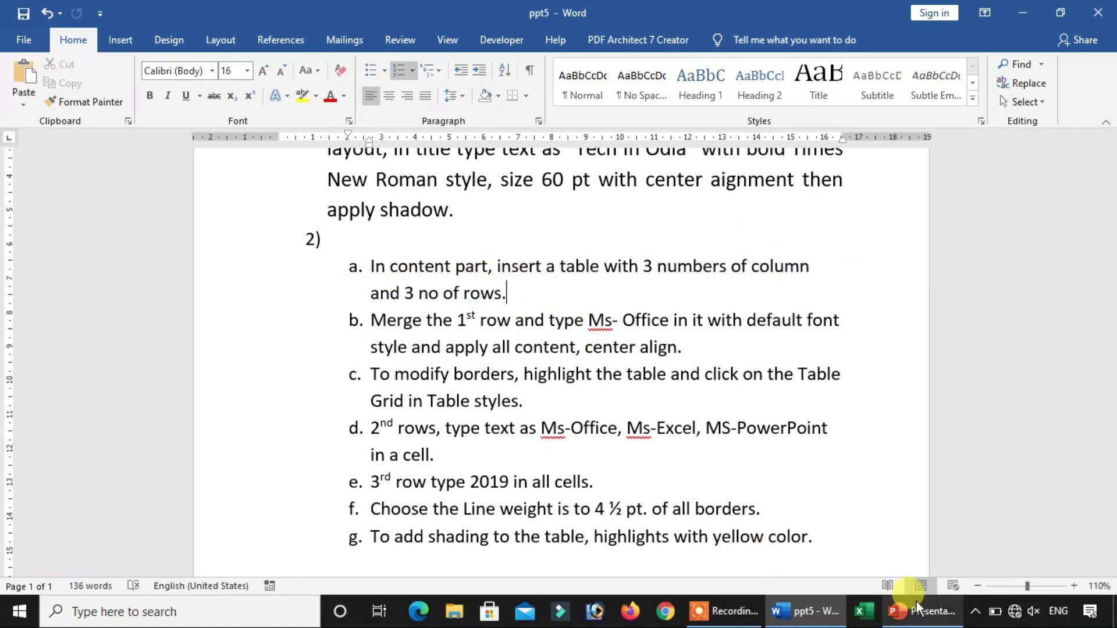
click(922, 611)
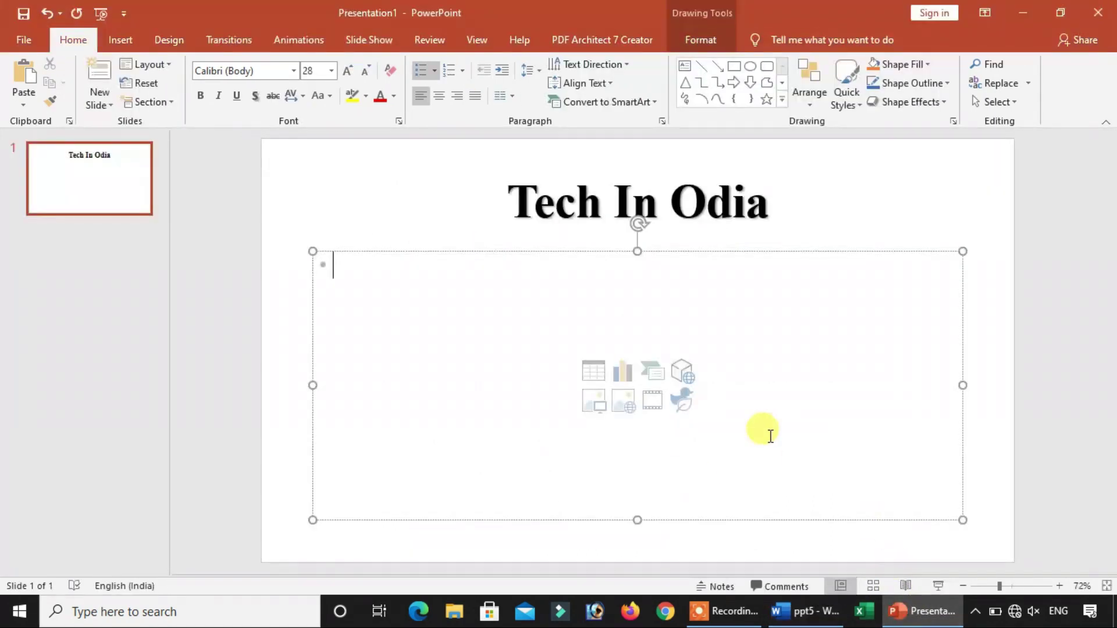
- Insert a 3-column by 3-row table into the slide's content placeholder
click(593, 372)
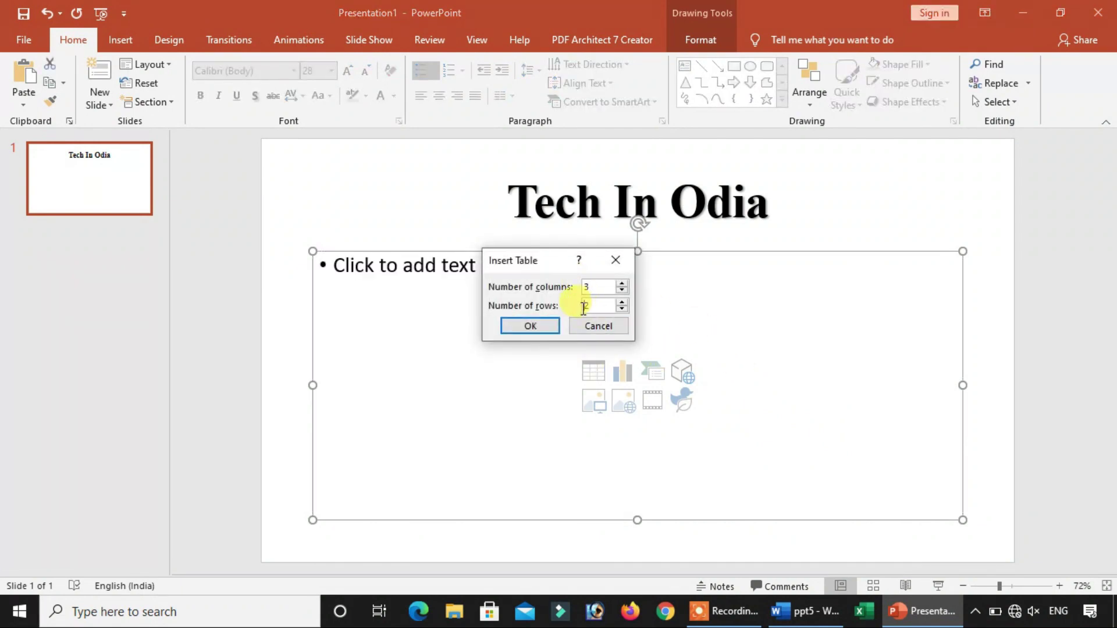
click(548, 323)
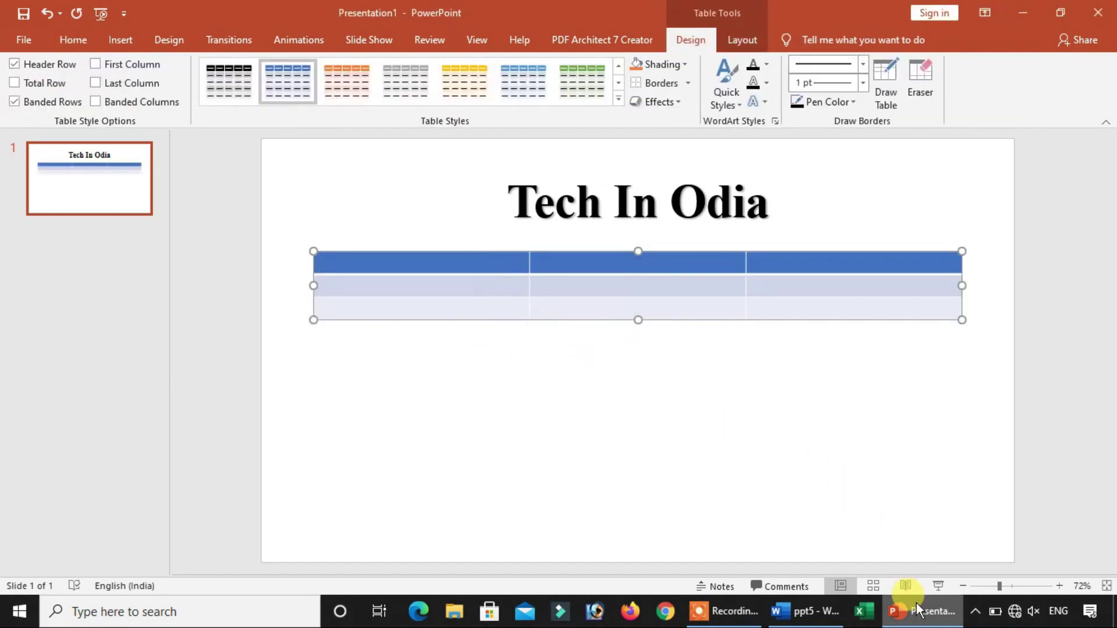
click(806, 611)
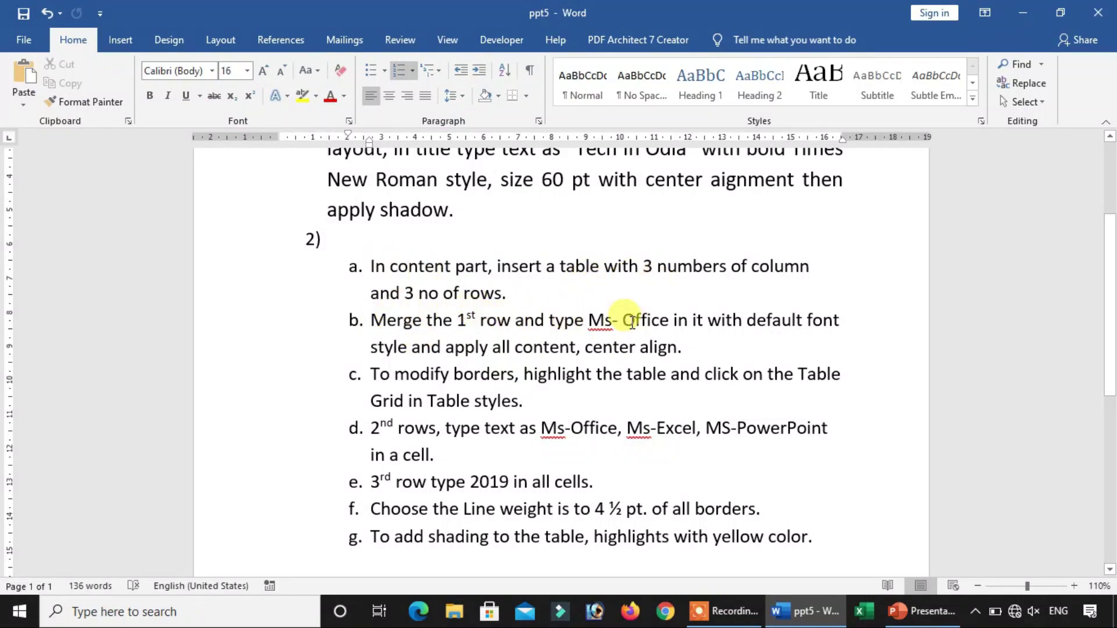
- Review step 2b's Ms- Office text, default font and centring, then select the table's first row
drag(594, 319, 672, 320)
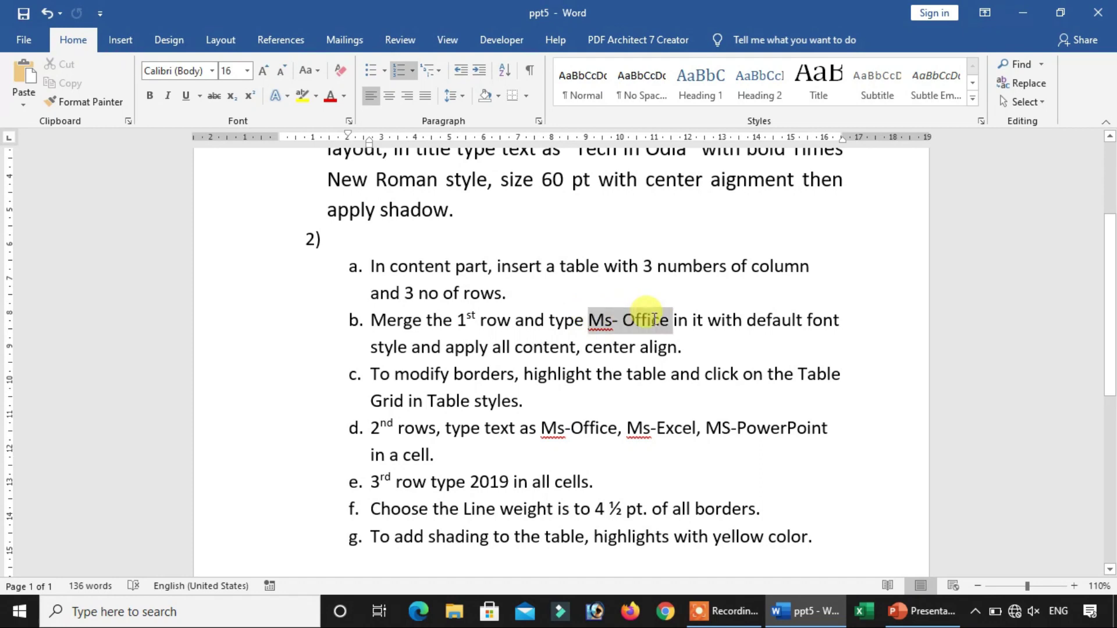
click(745, 320)
drag(746, 320, 841, 322)
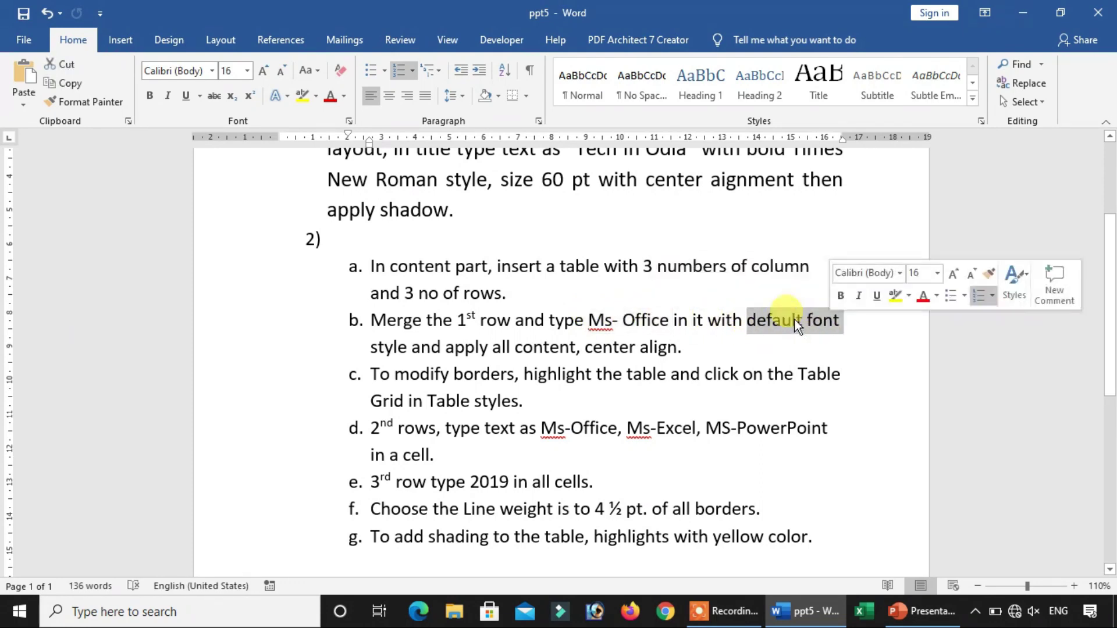
double_click(442, 346)
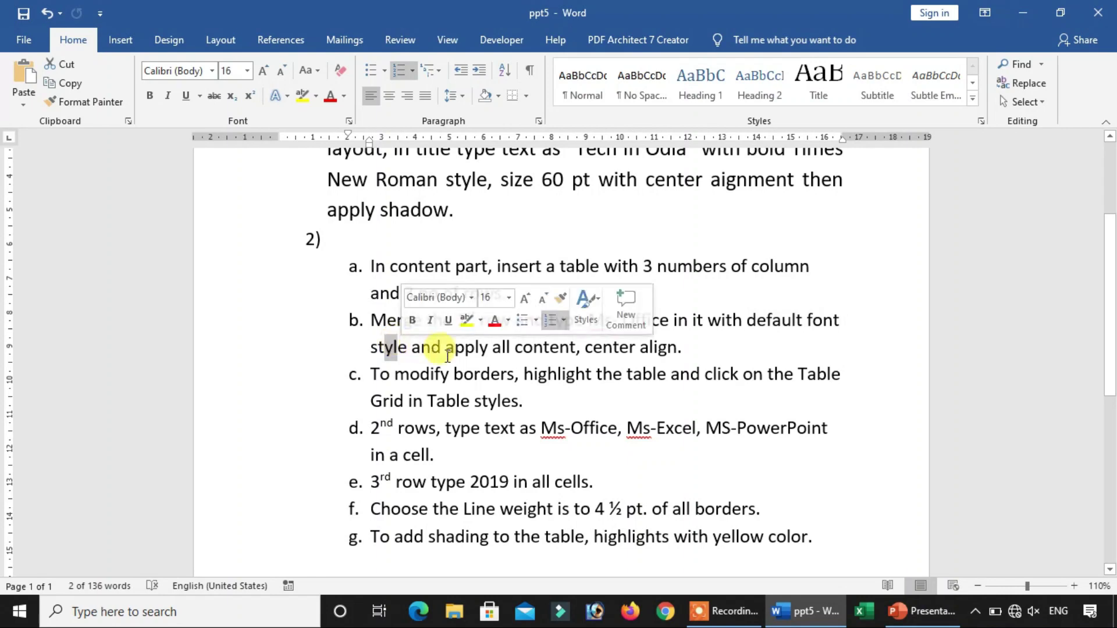
drag(446, 346, 676, 348)
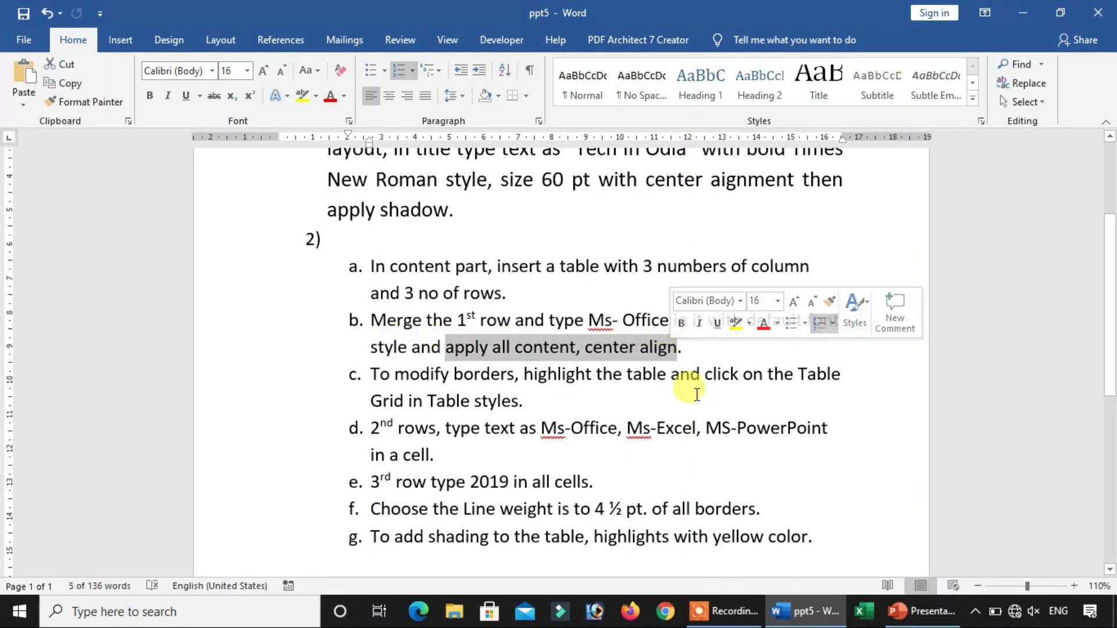
click(924, 622)
drag(512, 262, 785, 264)
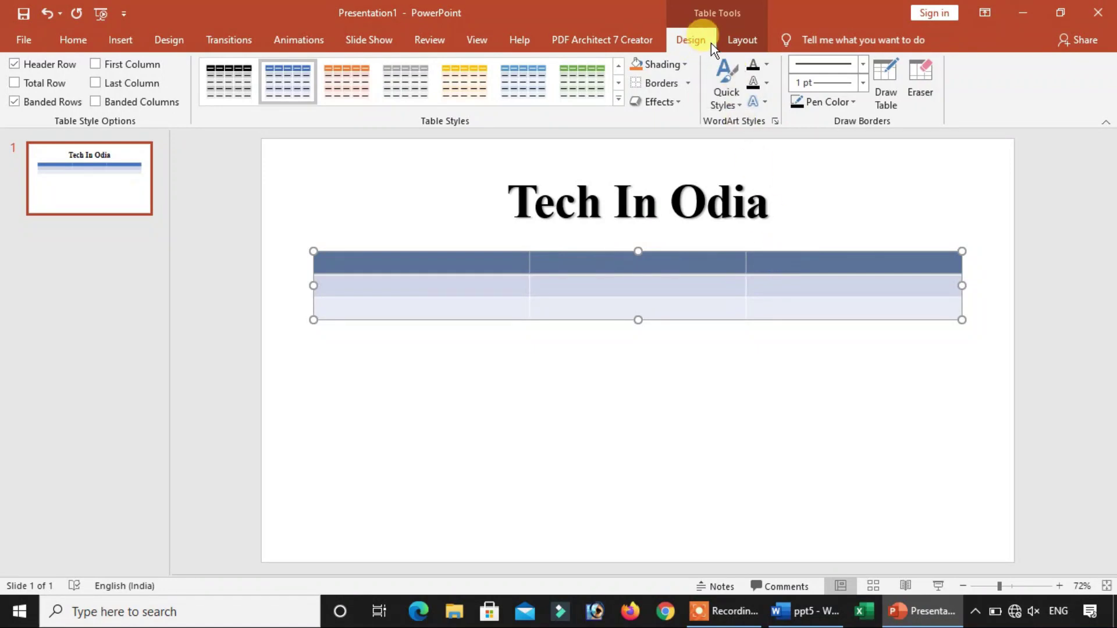
- Merge the first row's three cells and enter the centred heading 'Ms-Office'
click(742, 39)
click(305, 93)
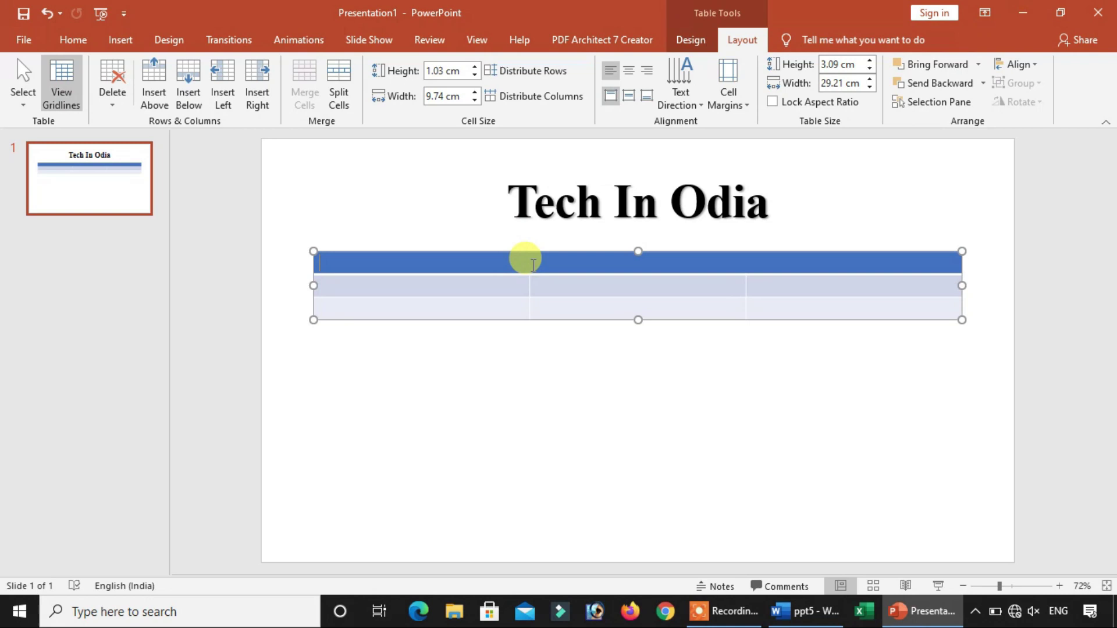
text(M)
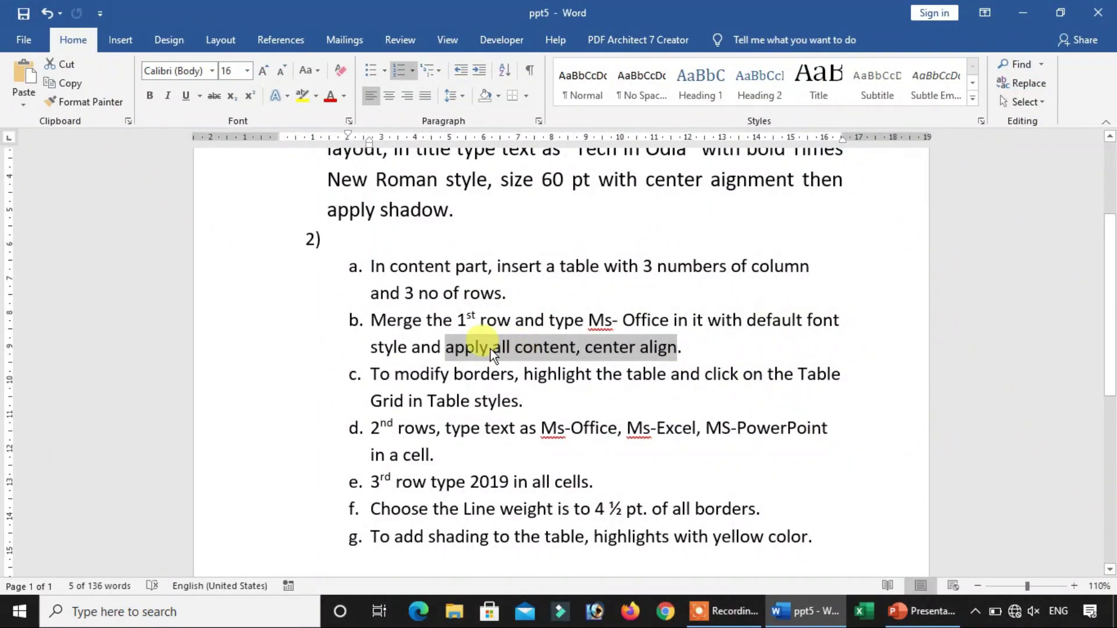
click(490, 349)
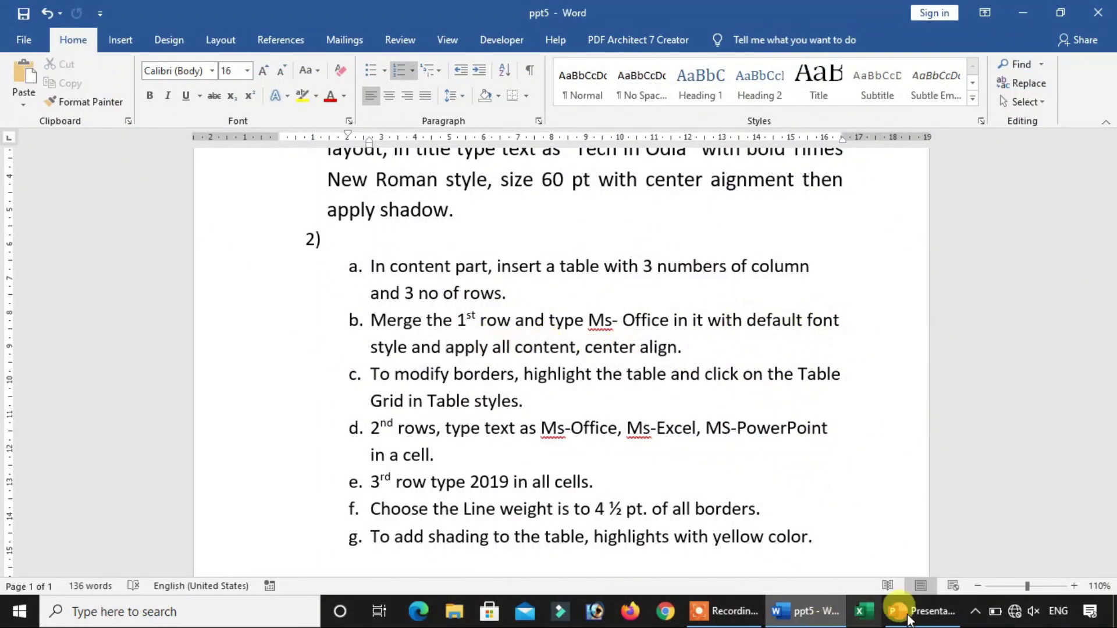
click(909, 620)
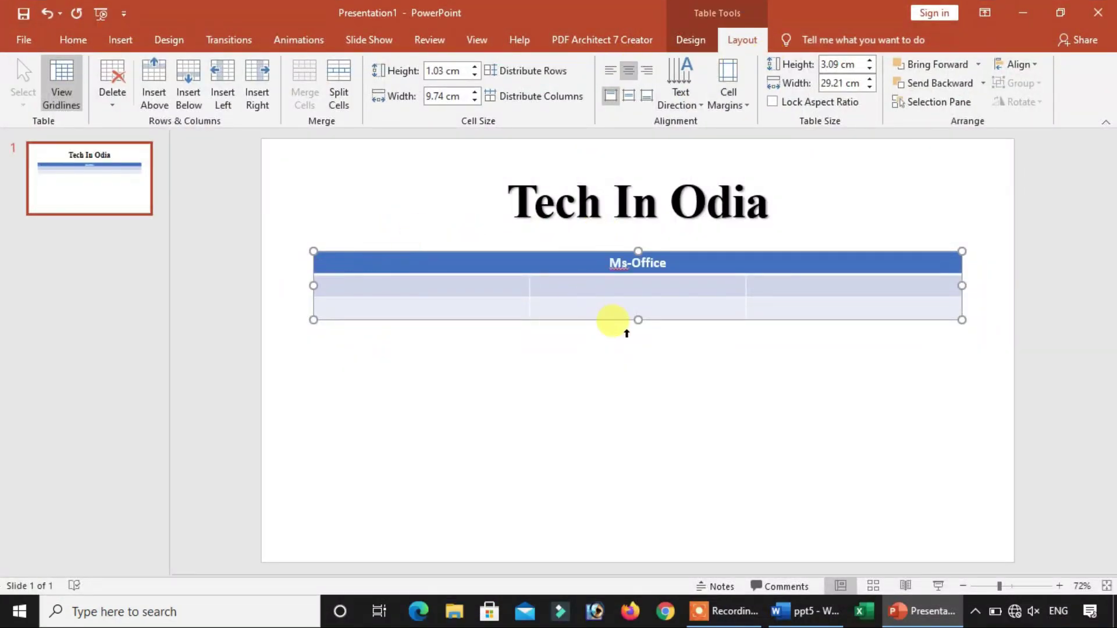
click(636, 285)
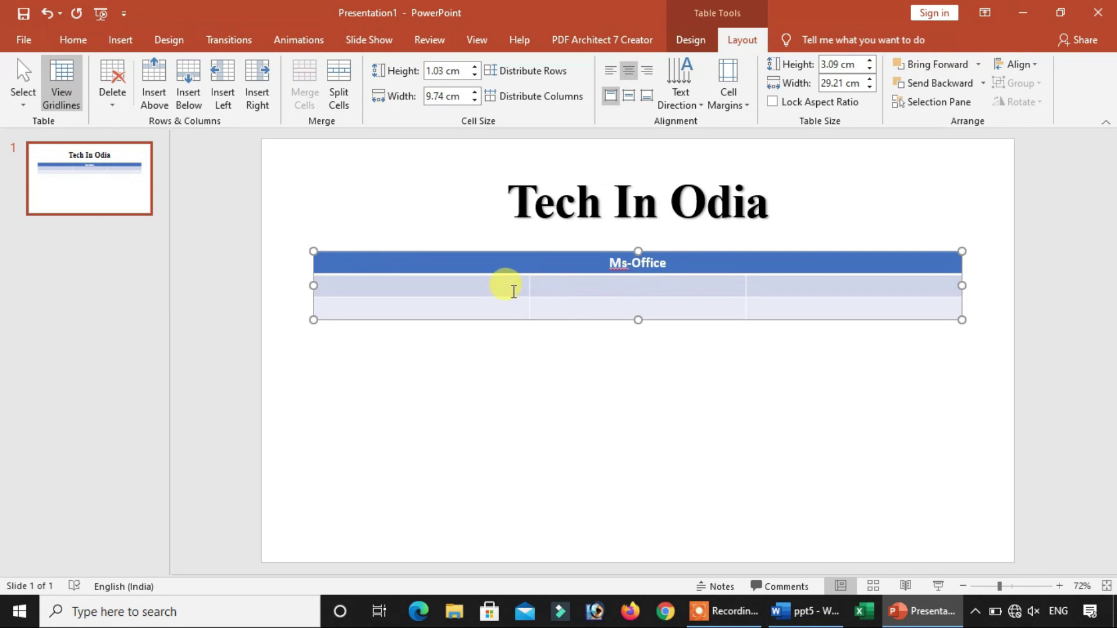
click(804, 610)
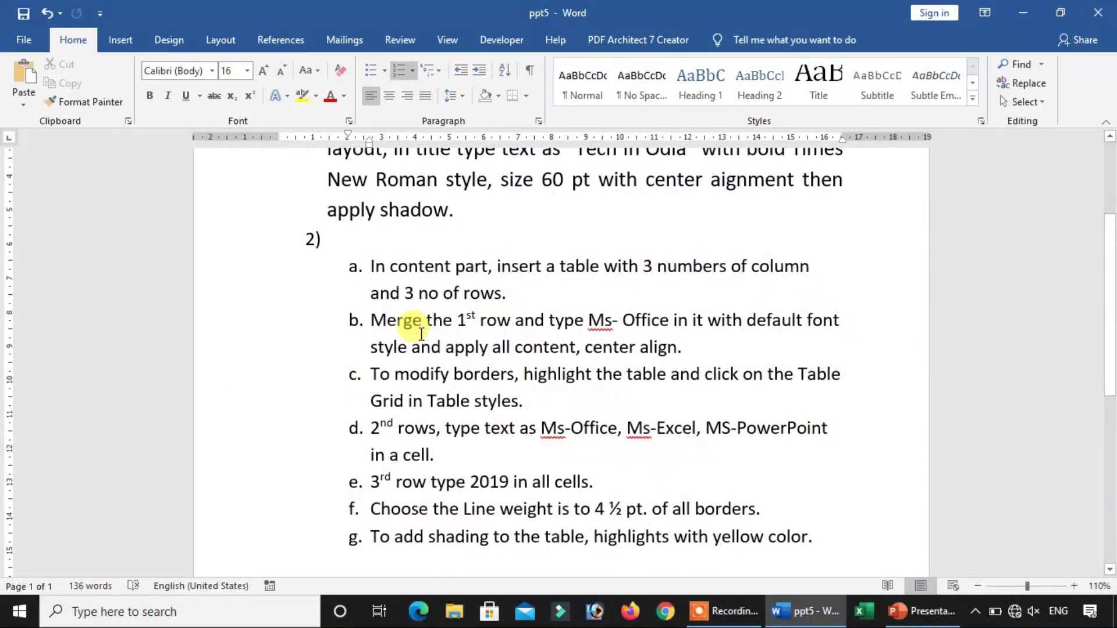
- Read step 2c in Word, which calls for the Table Grid style
scroll(437, 346, down, 1)
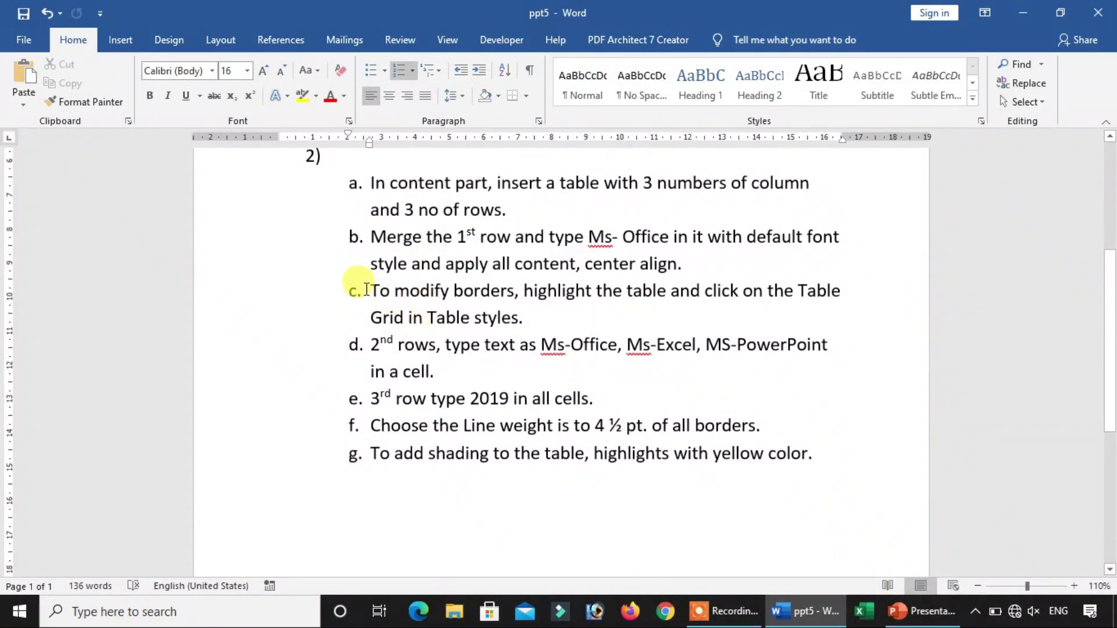
drag(366, 289, 519, 317)
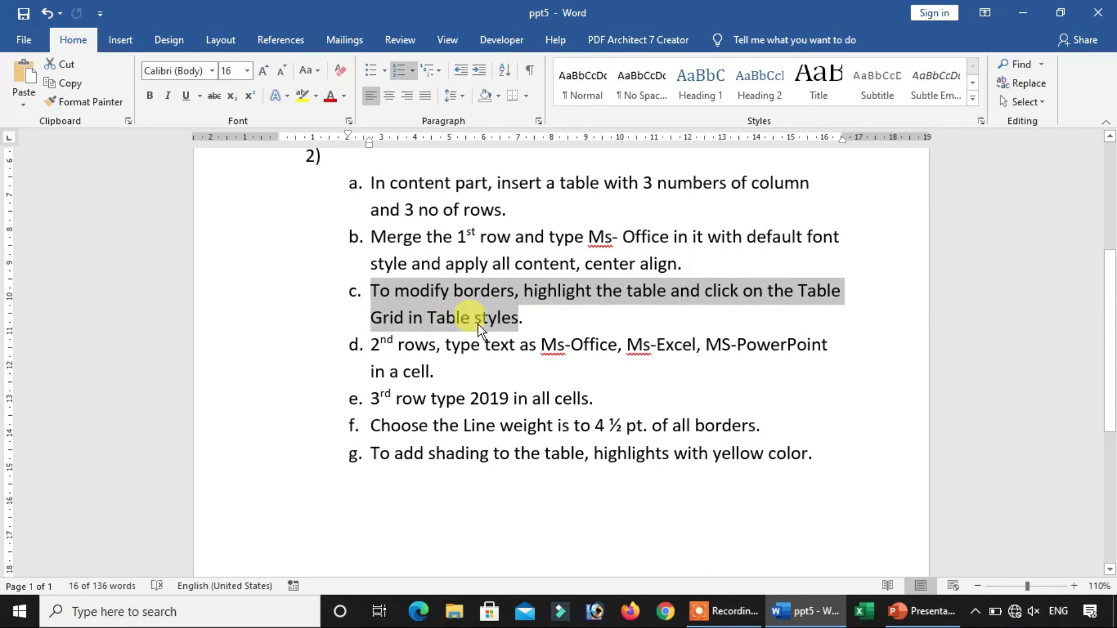
click(523, 318)
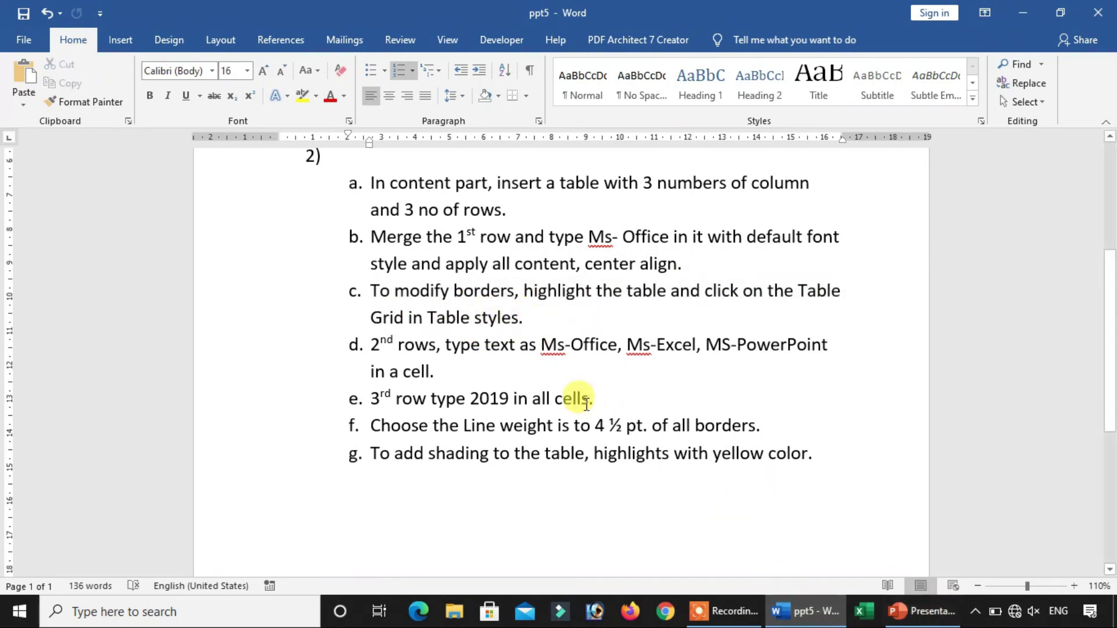
drag(368, 317, 408, 318)
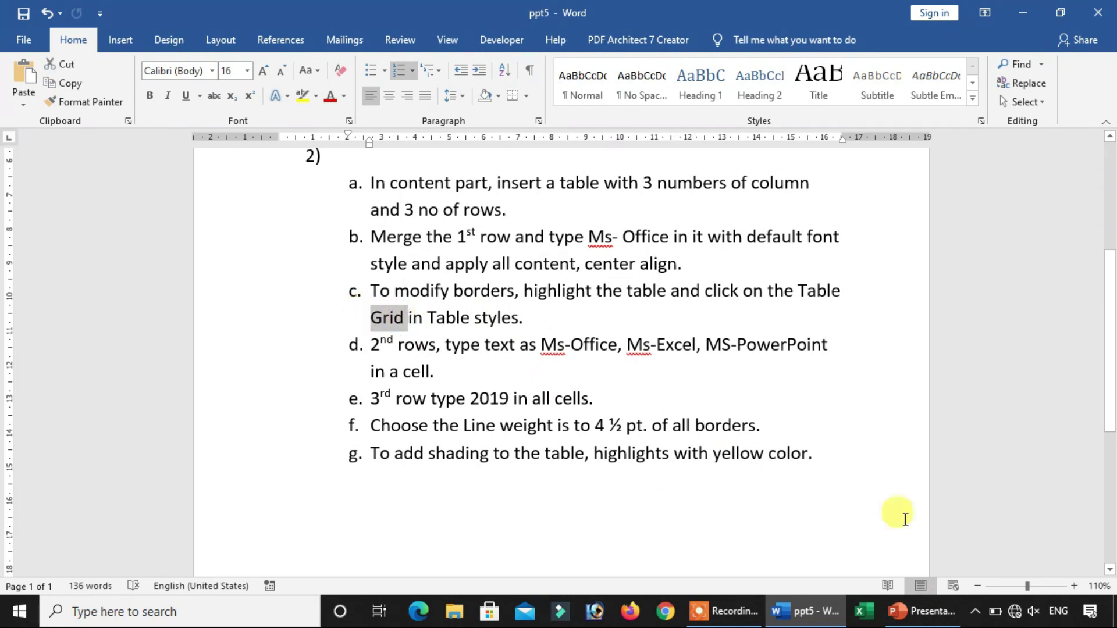
click(925, 613)
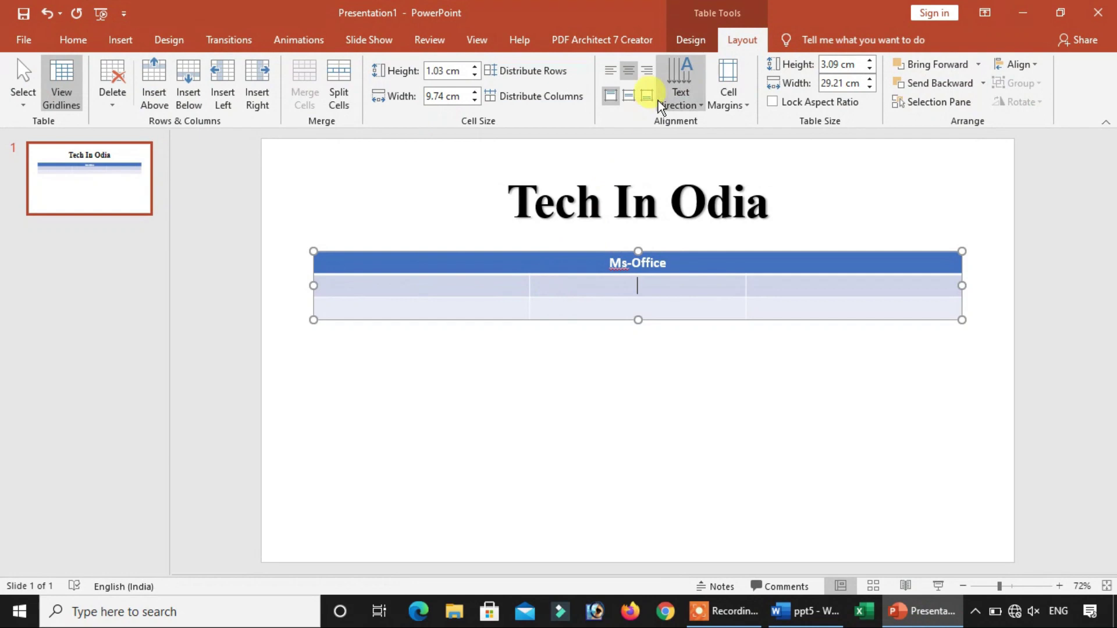
- Apply the No Style, Table Grid table style so every cell has plain black borders
click(690, 40)
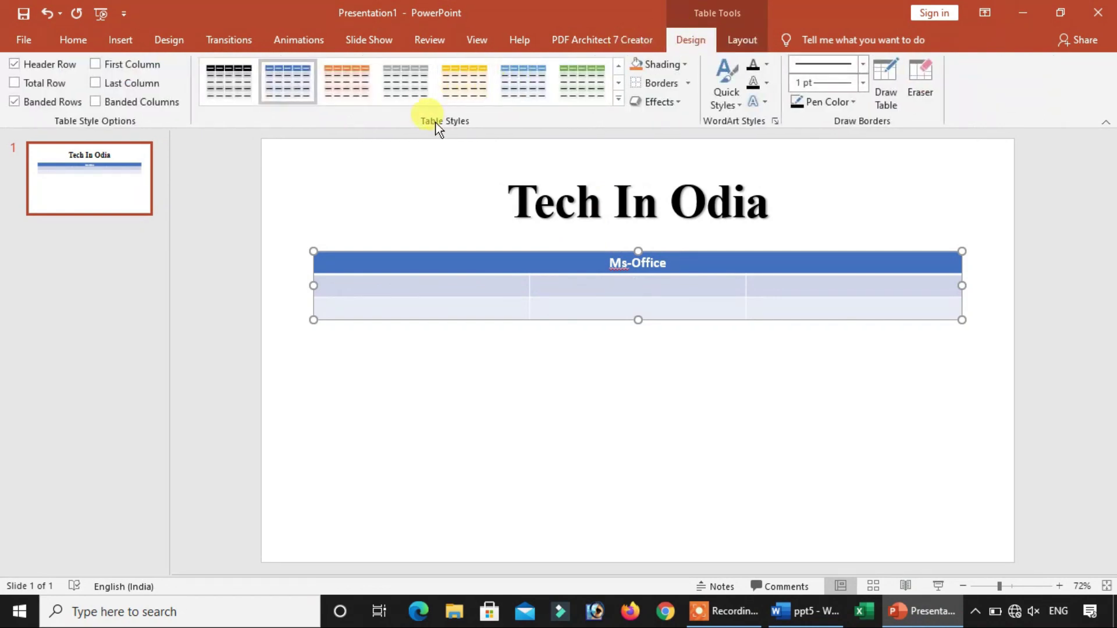
click(619, 100)
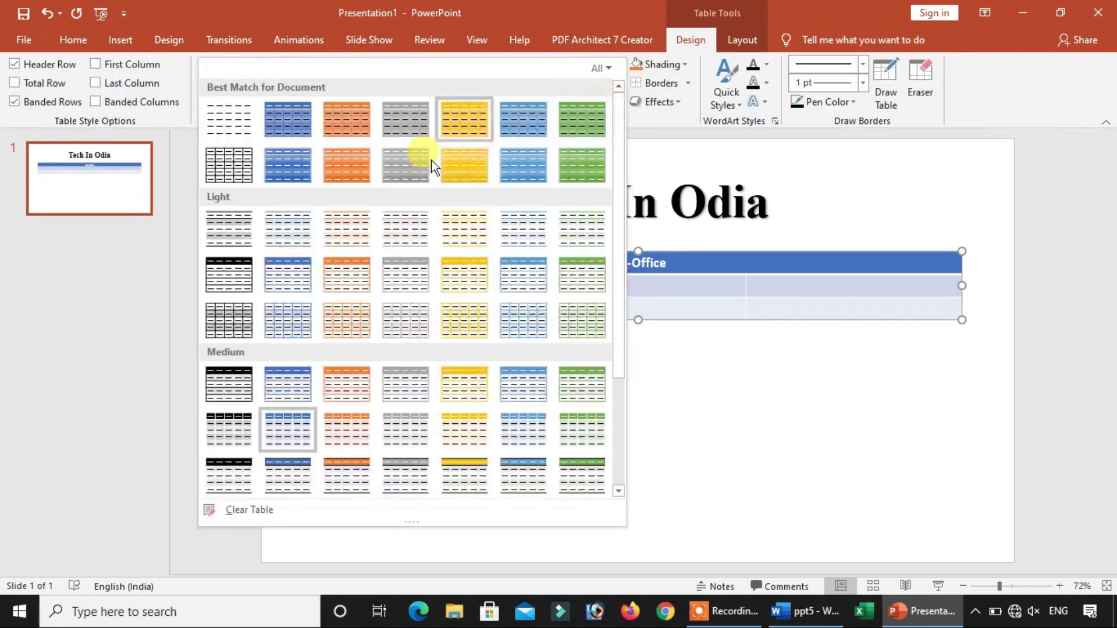
click(269, 261)
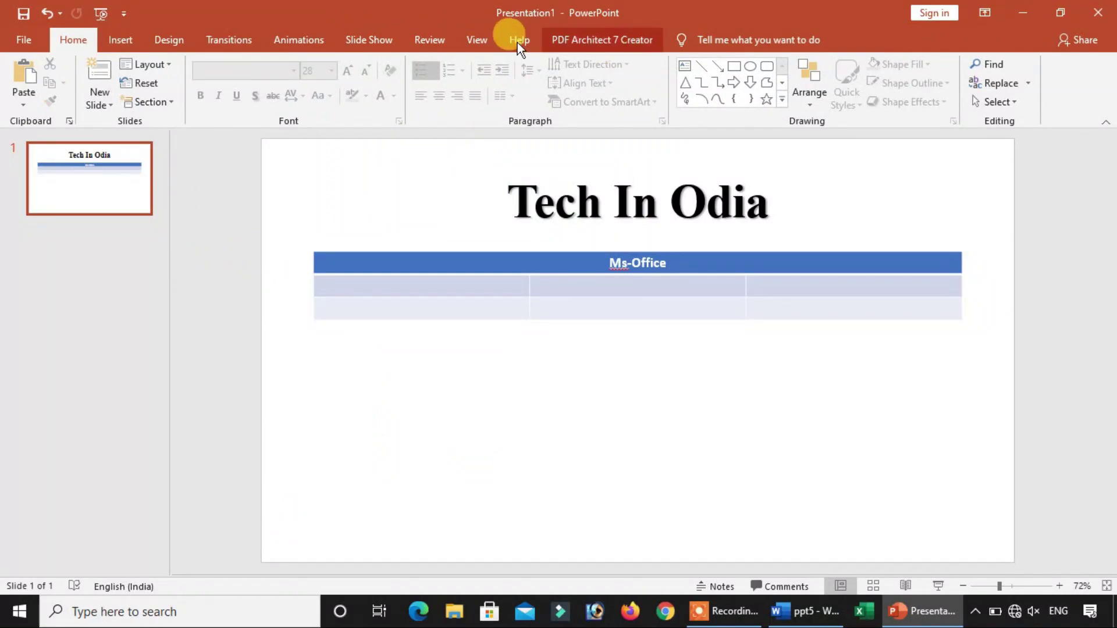
click(652, 265)
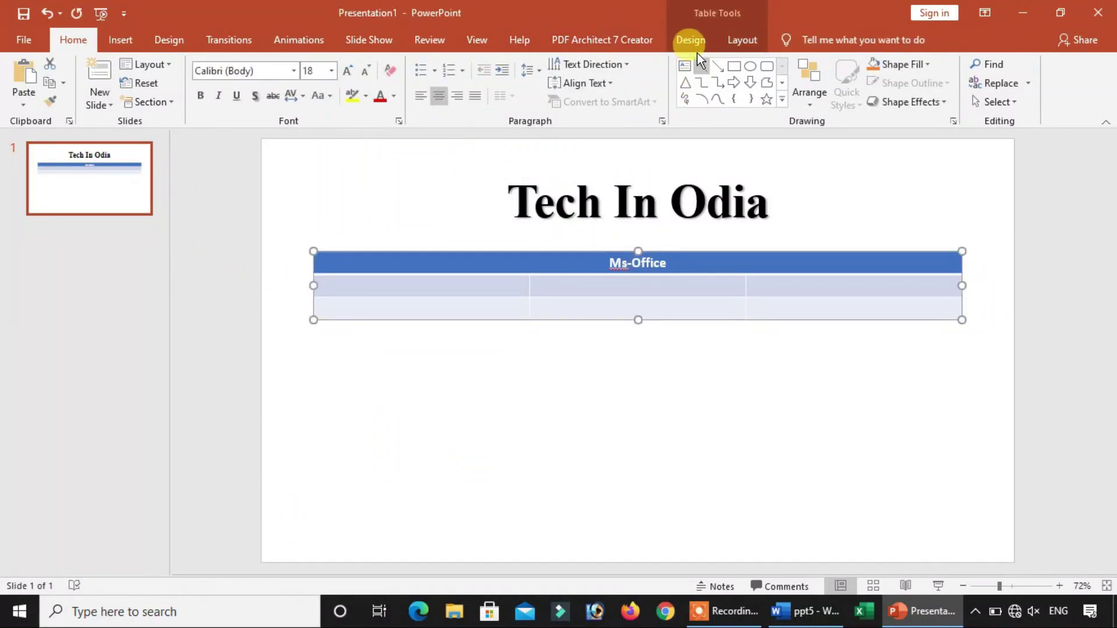
click(692, 38)
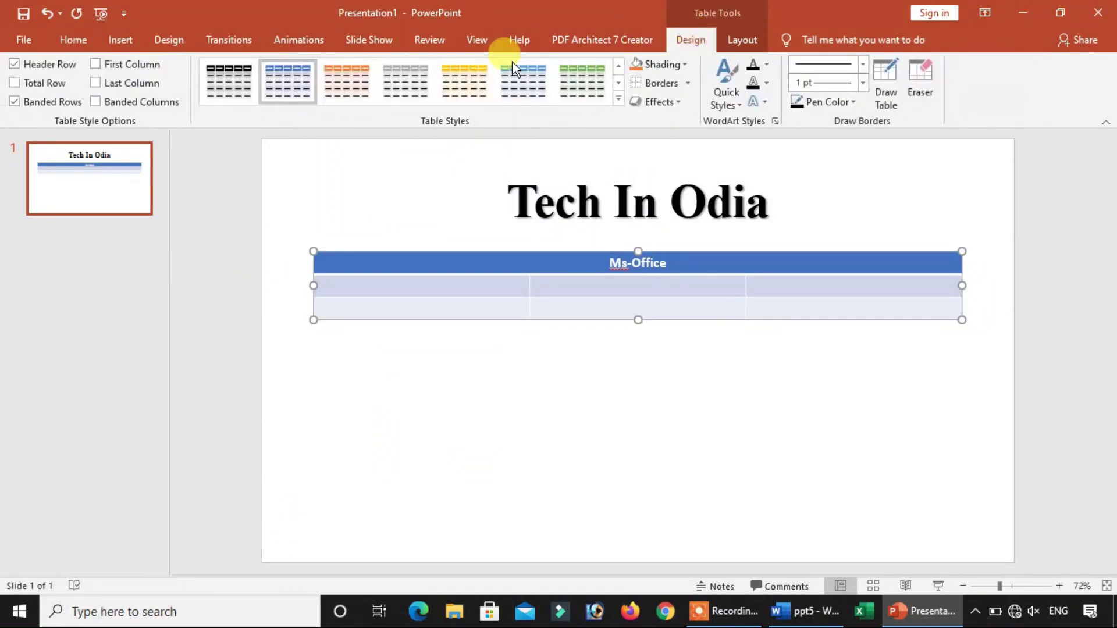
click(618, 100)
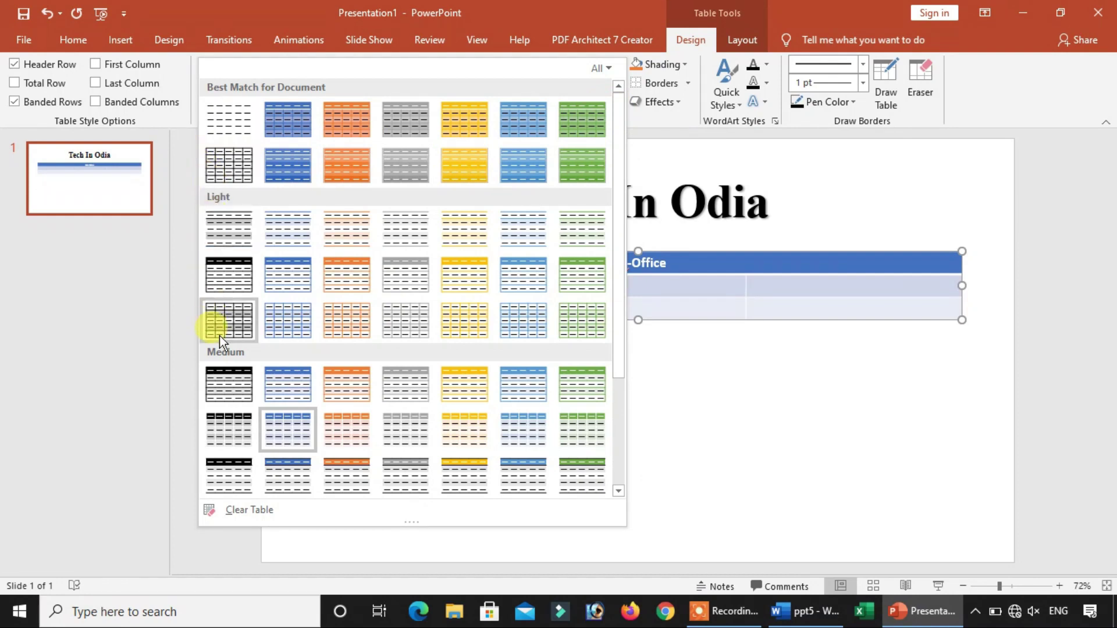
scroll(221, 346, down, 3)
scroll(246, 437, up, 3)
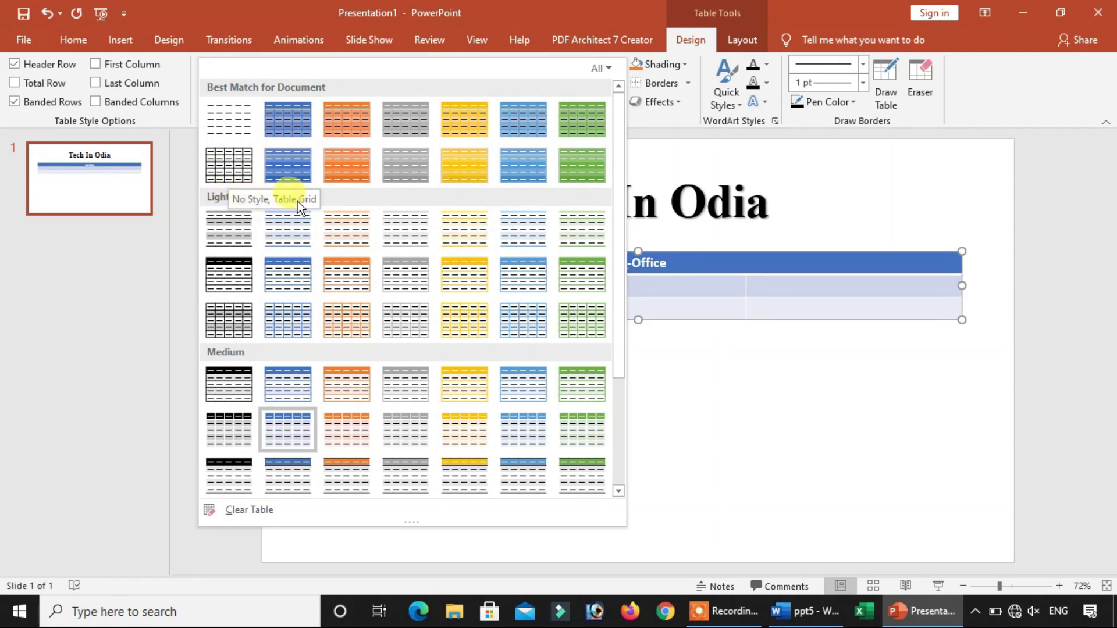
click(242, 173)
click(632, 291)
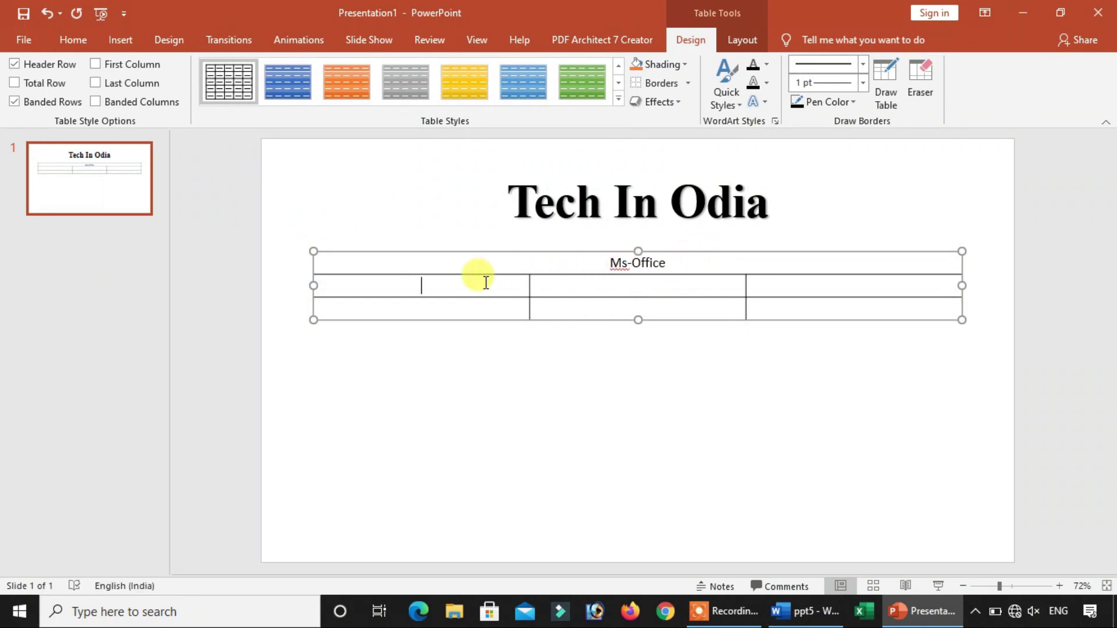
click(806, 611)
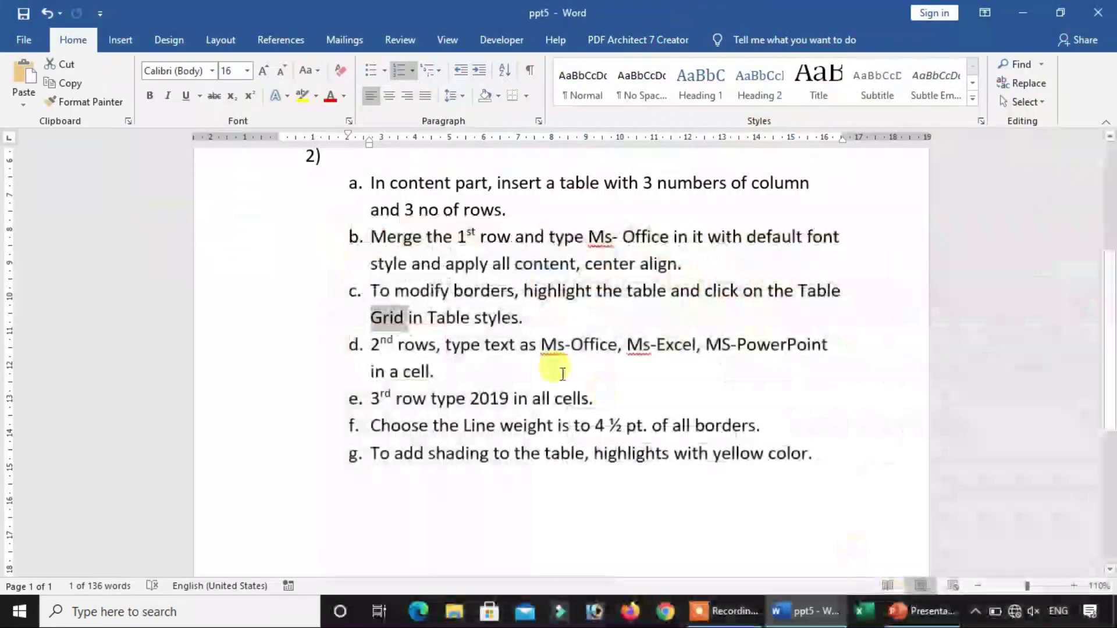
click(523, 318)
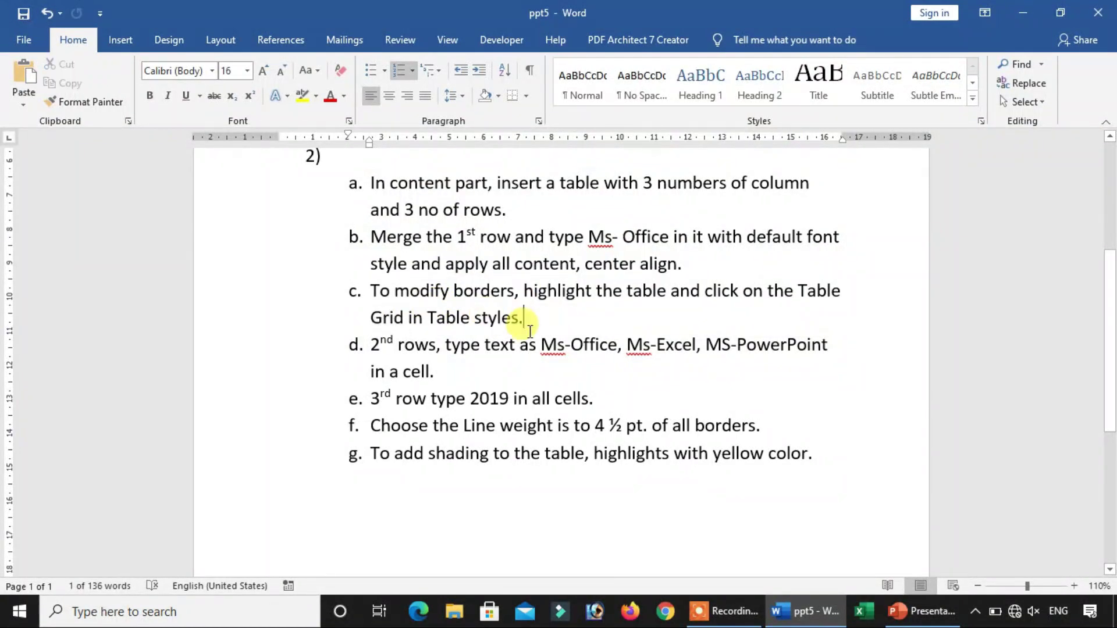
drag(372, 343, 419, 347)
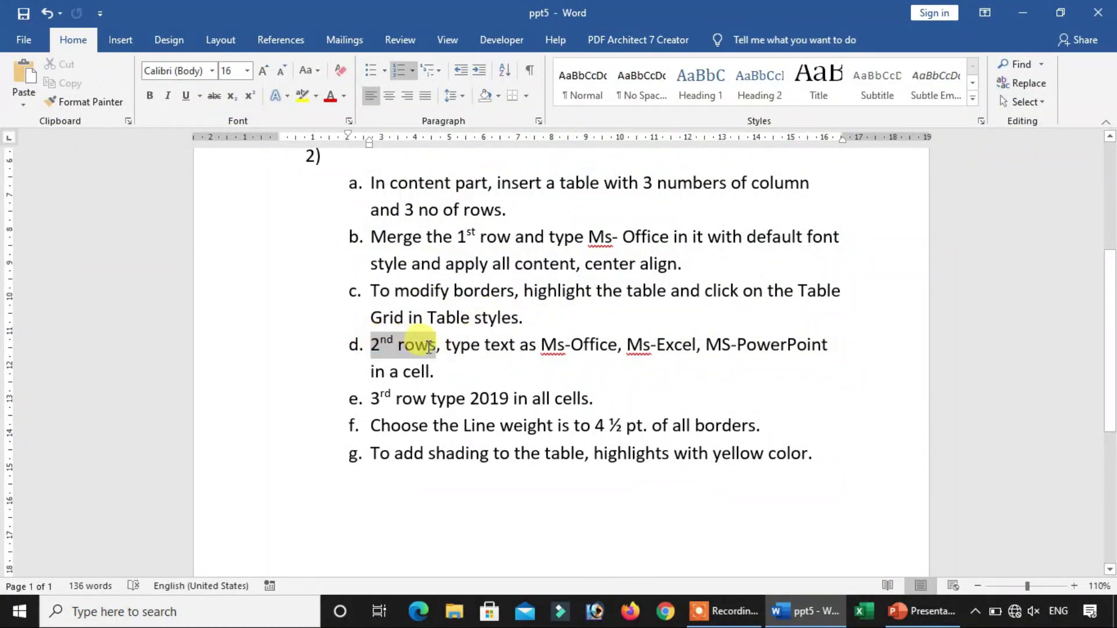
click(462, 371)
double_click(550, 345)
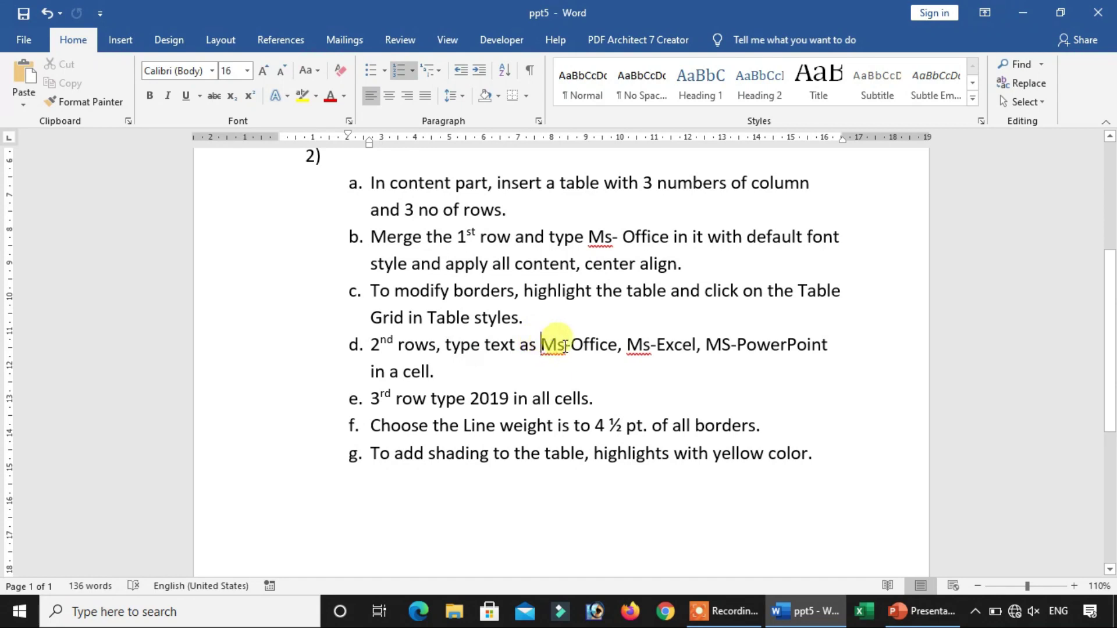
double_click(637, 346)
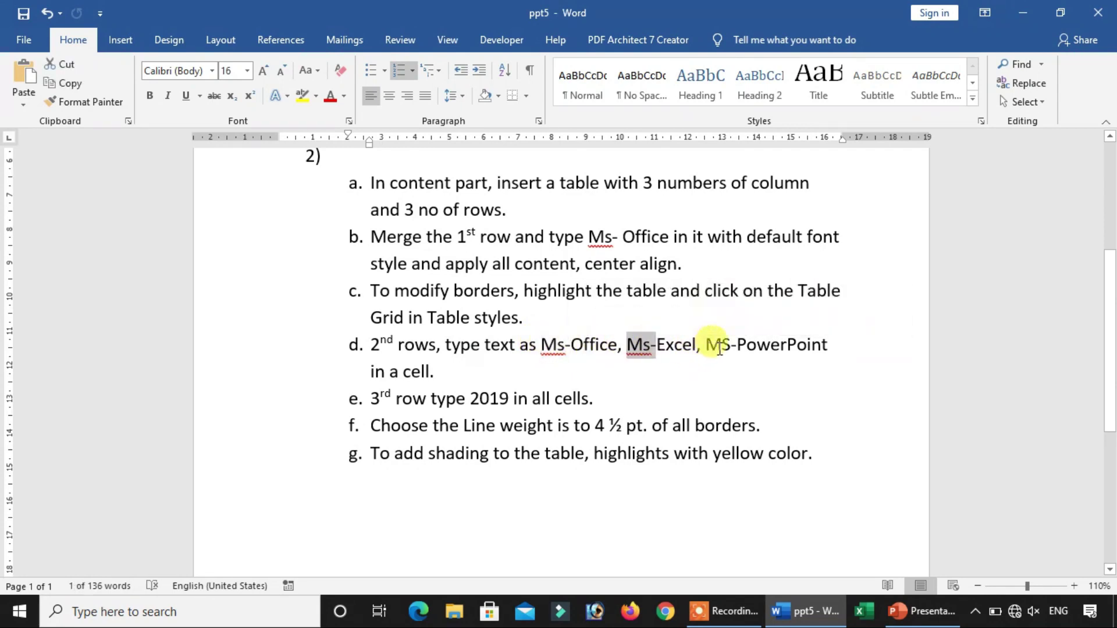
drag(706, 345, 829, 347)
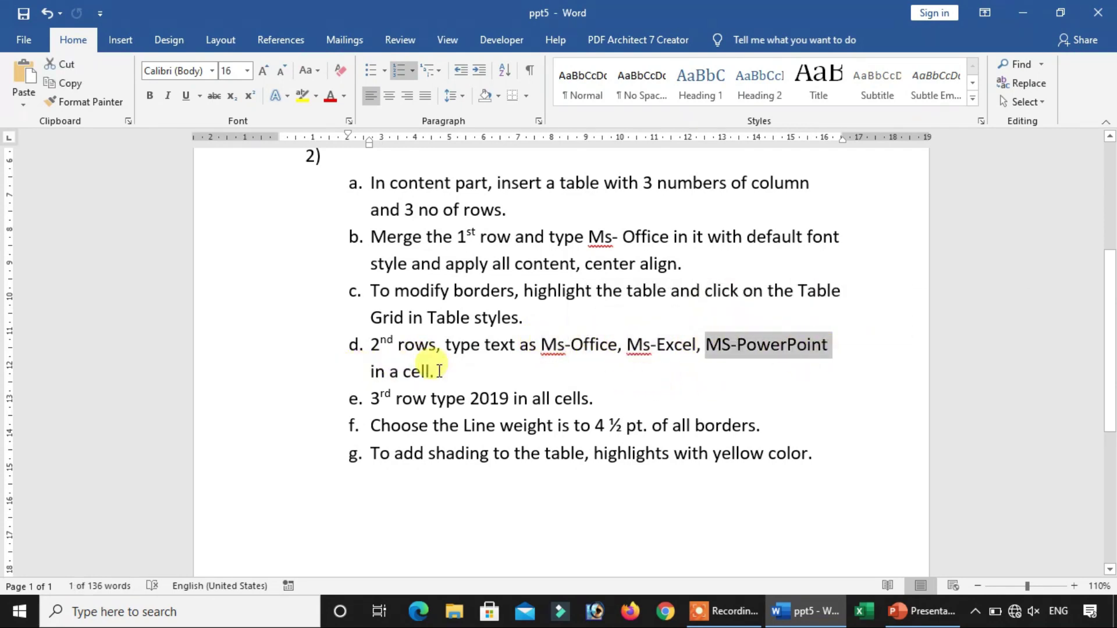
click(437, 372)
- Enter Ms-Word, Ms-Excel and Ms-PowerPoint into the table's second-row cells
click(955, 623)
text(Ms-PowerP)
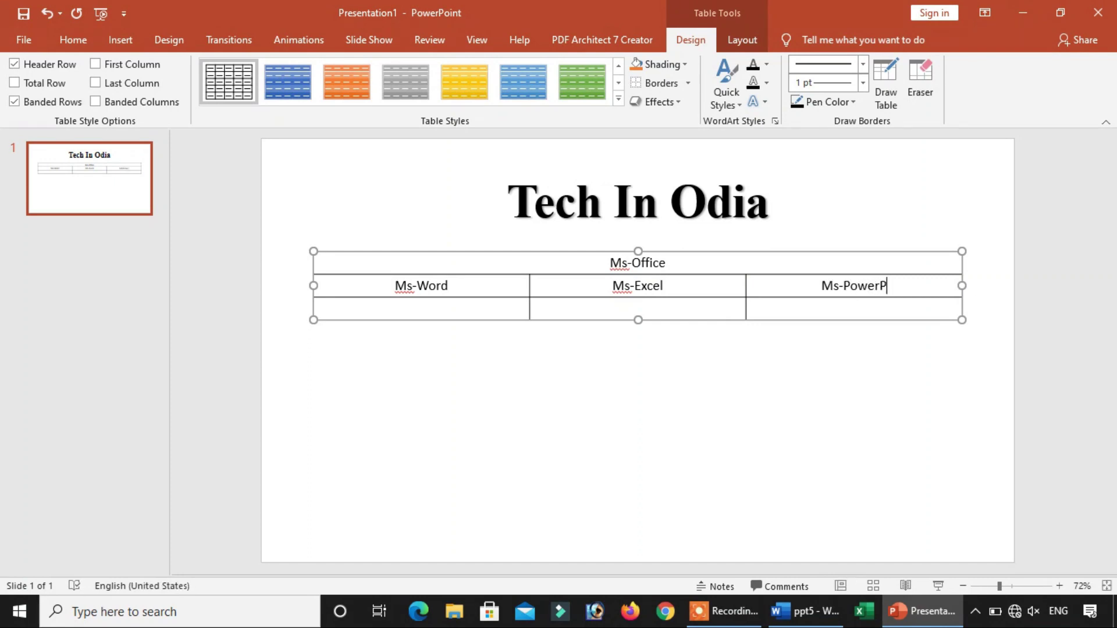
text(oint)
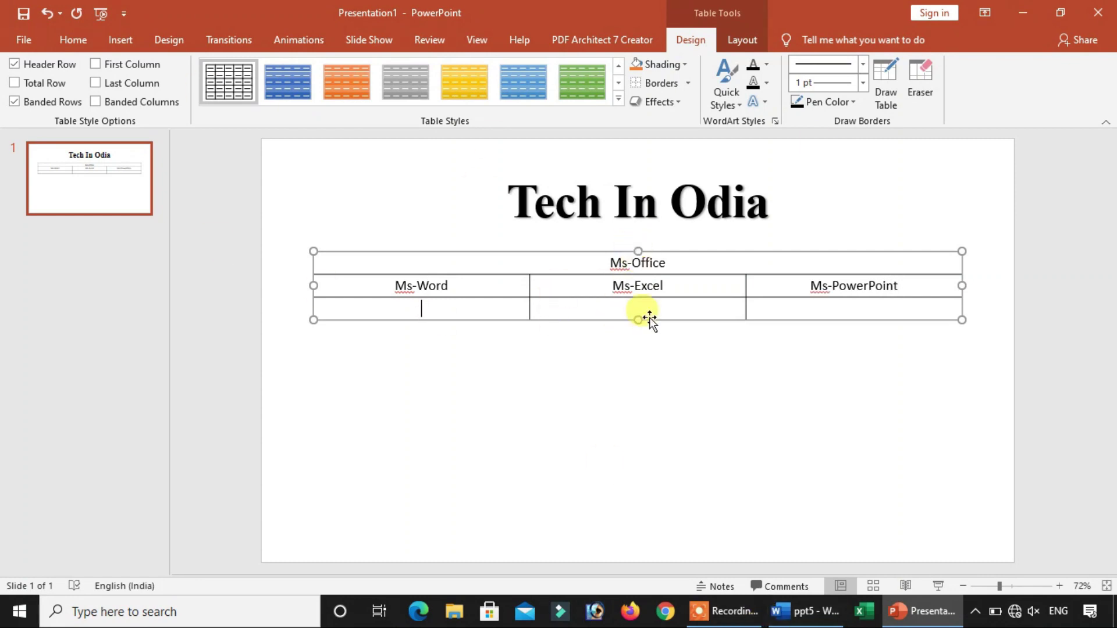
click(930, 612)
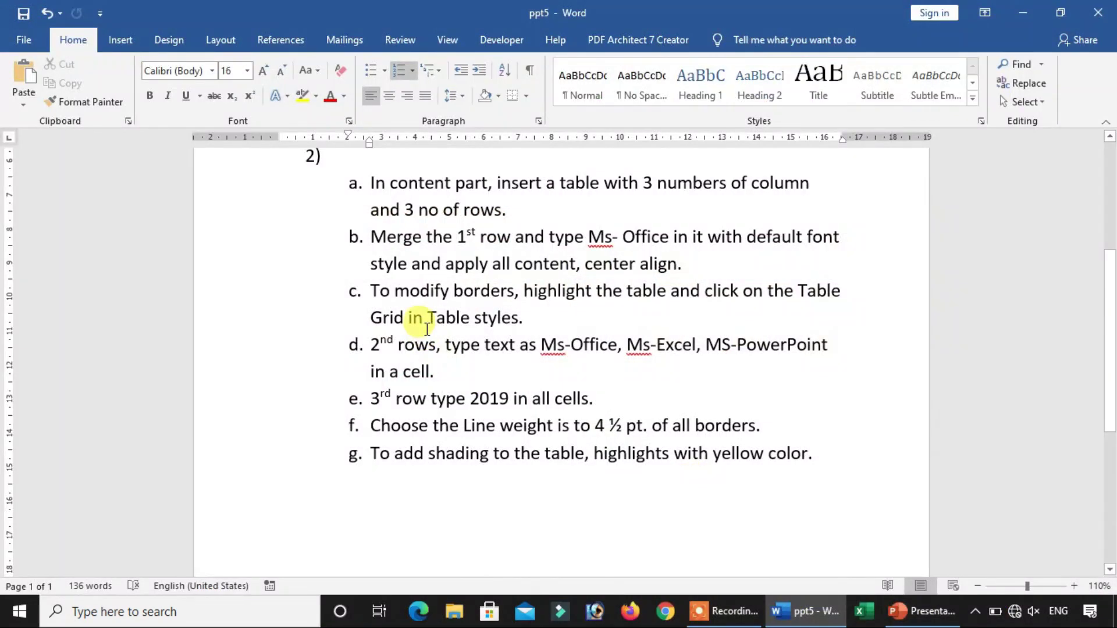
scroll(460, 376, down, 1)
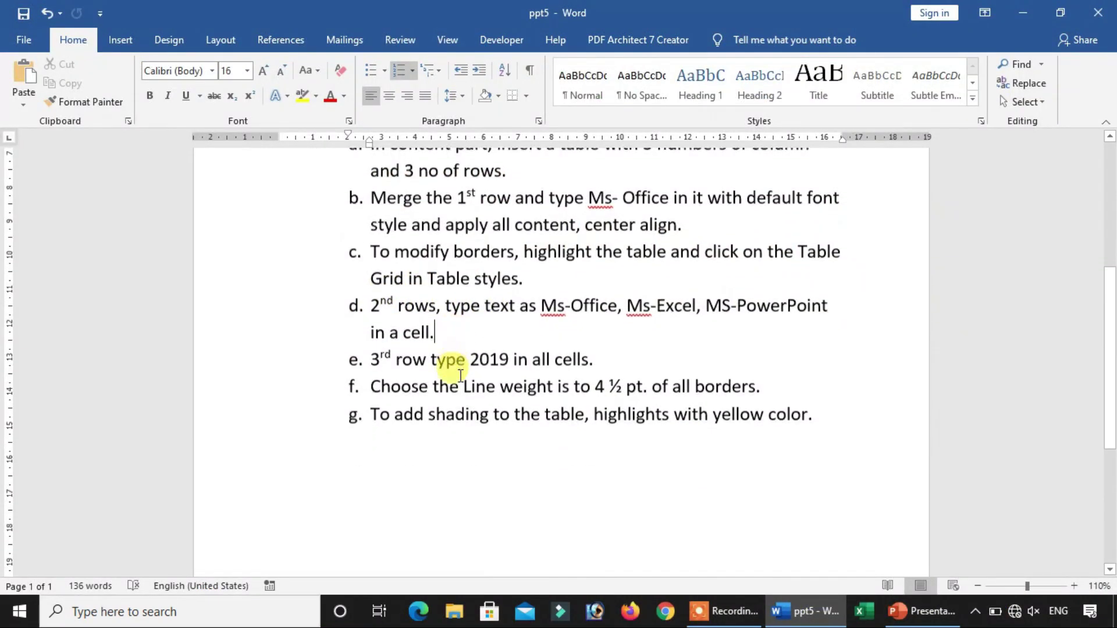
scroll(460, 376, down, 1)
drag(375, 315, 682, 322)
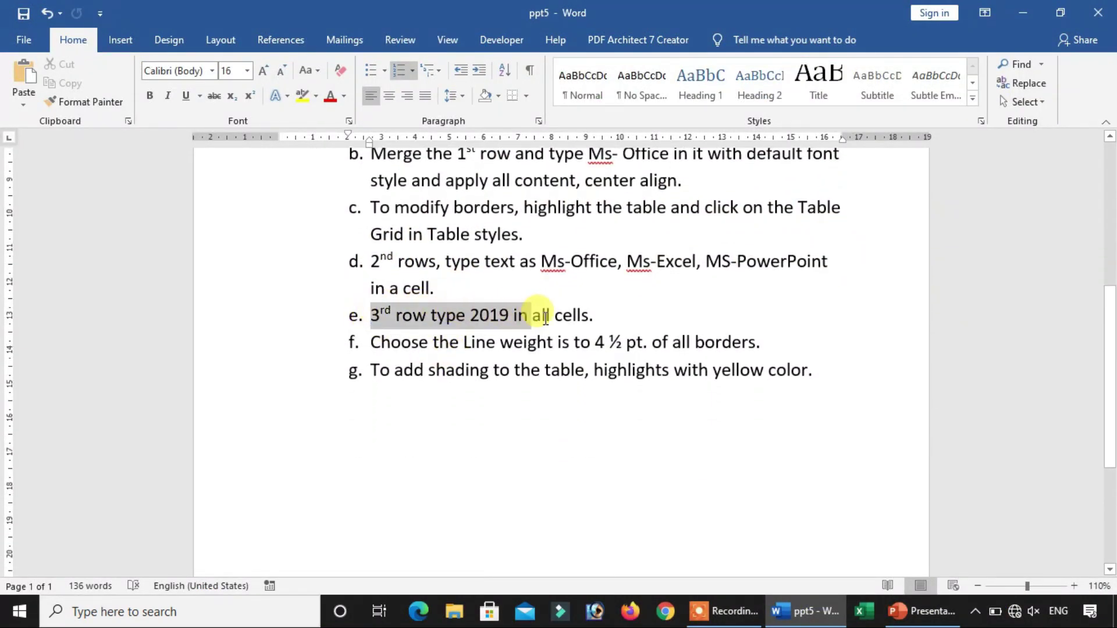
click(651, 312)
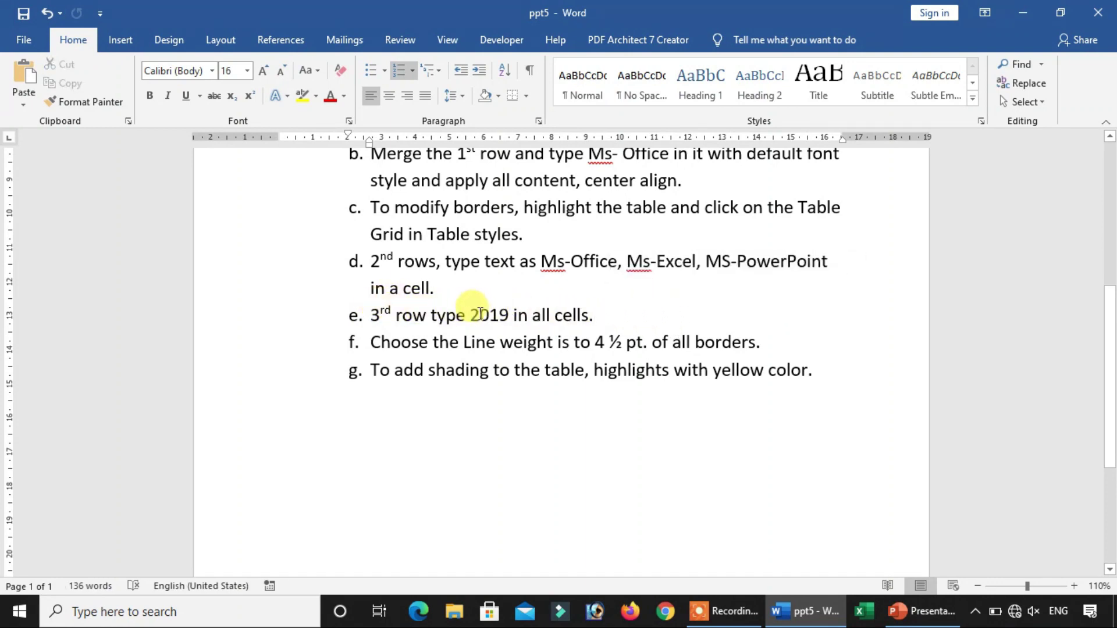
drag(471, 314, 500, 315)
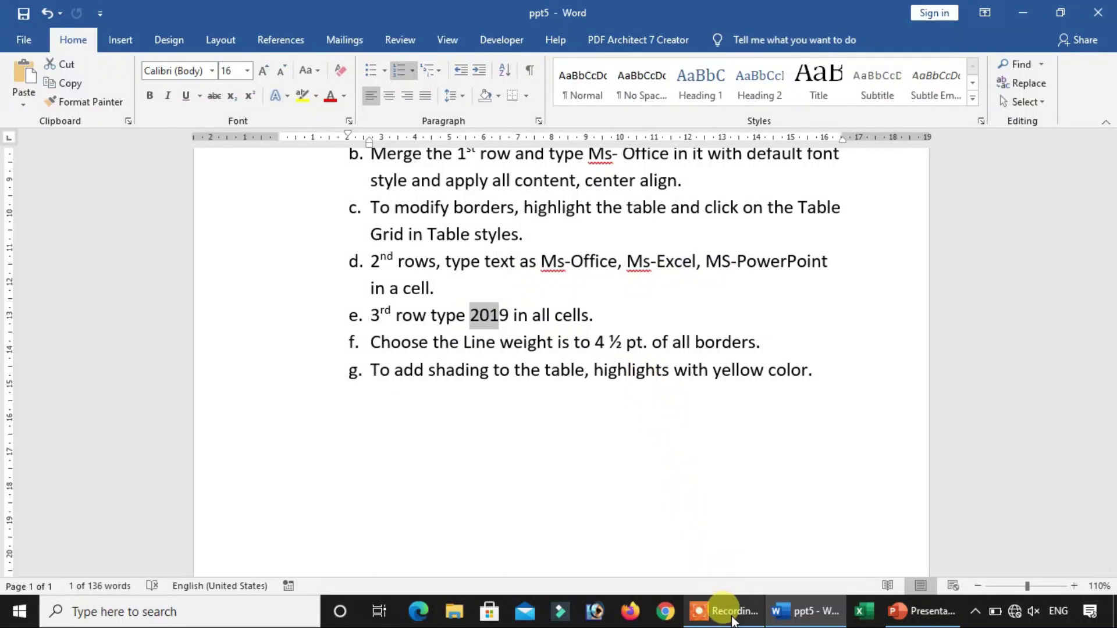
- Type 2019 into the table's third row starting under Ms-Word, then go back to the Word instructions
click(922, 611)
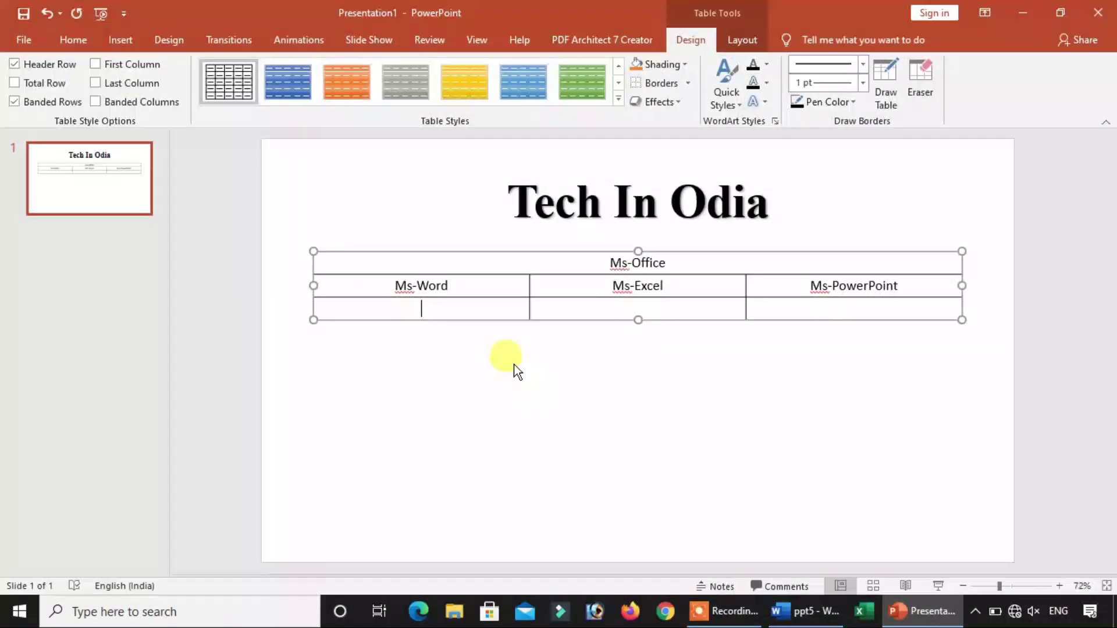
click(470, 319)
text(2019)
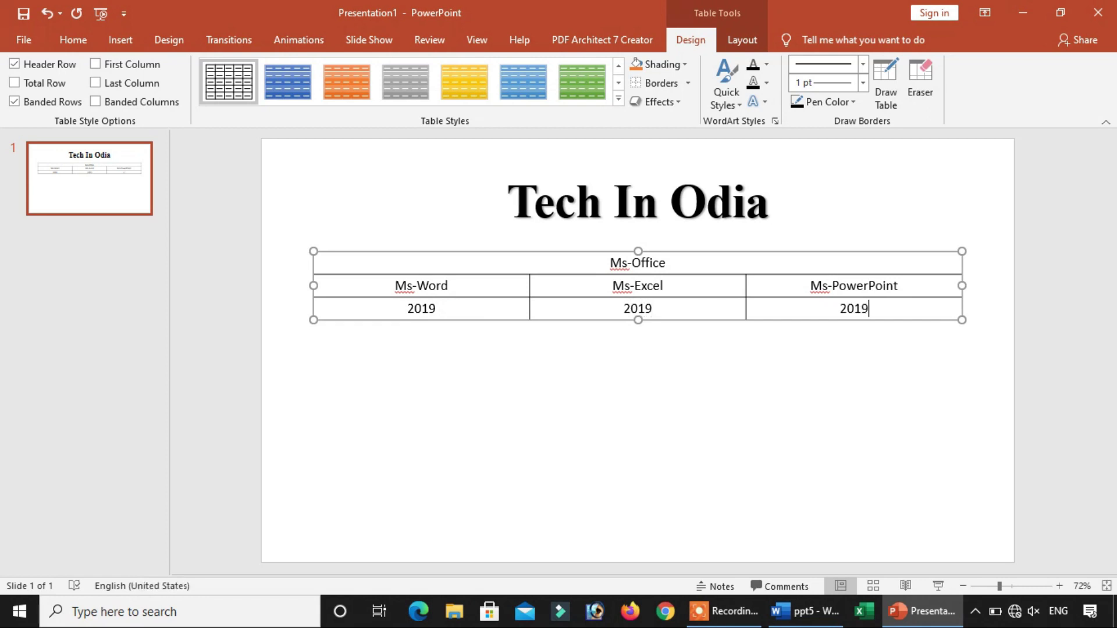
click(504, 396)
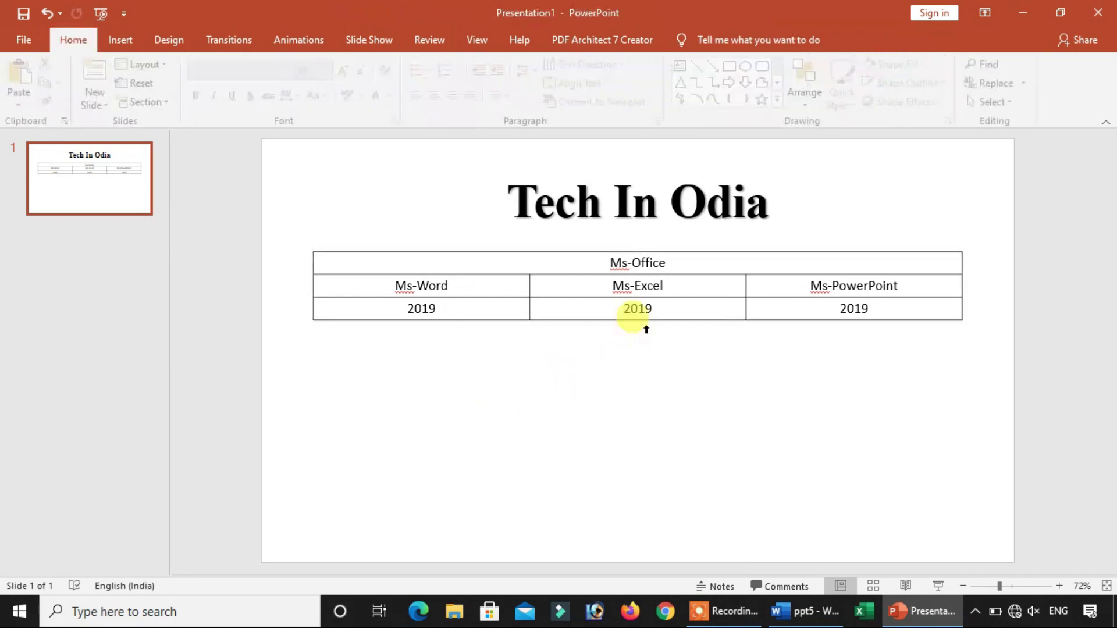
click(702, 285)
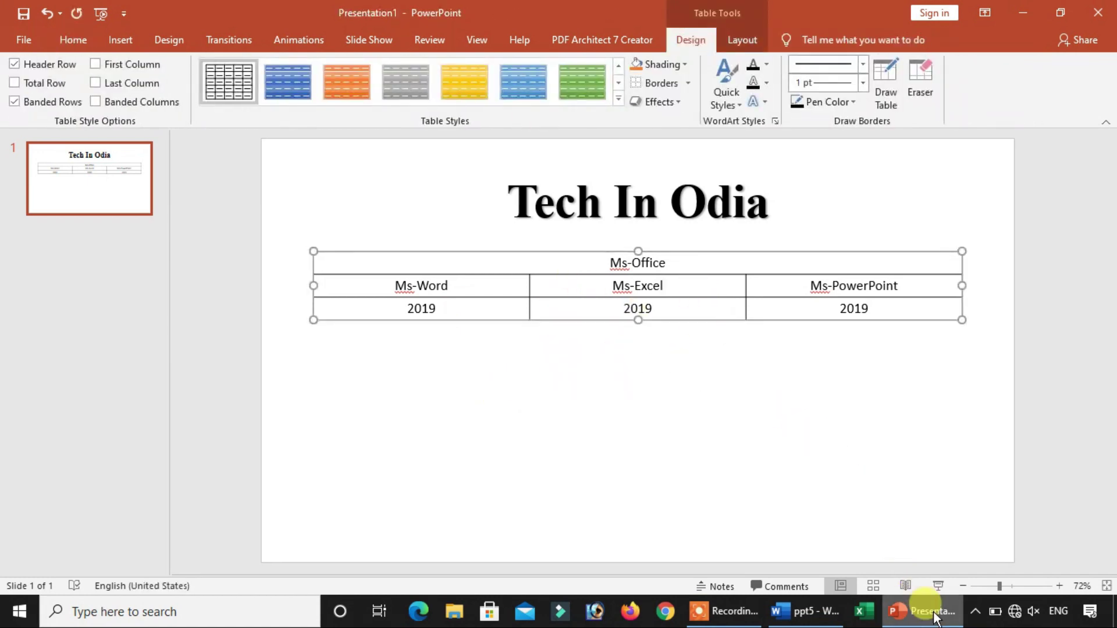
click(926, 611)
- Read step f's 4½ pt line-weight instruction in Word, then return to PowerPoint
click(574, 315)
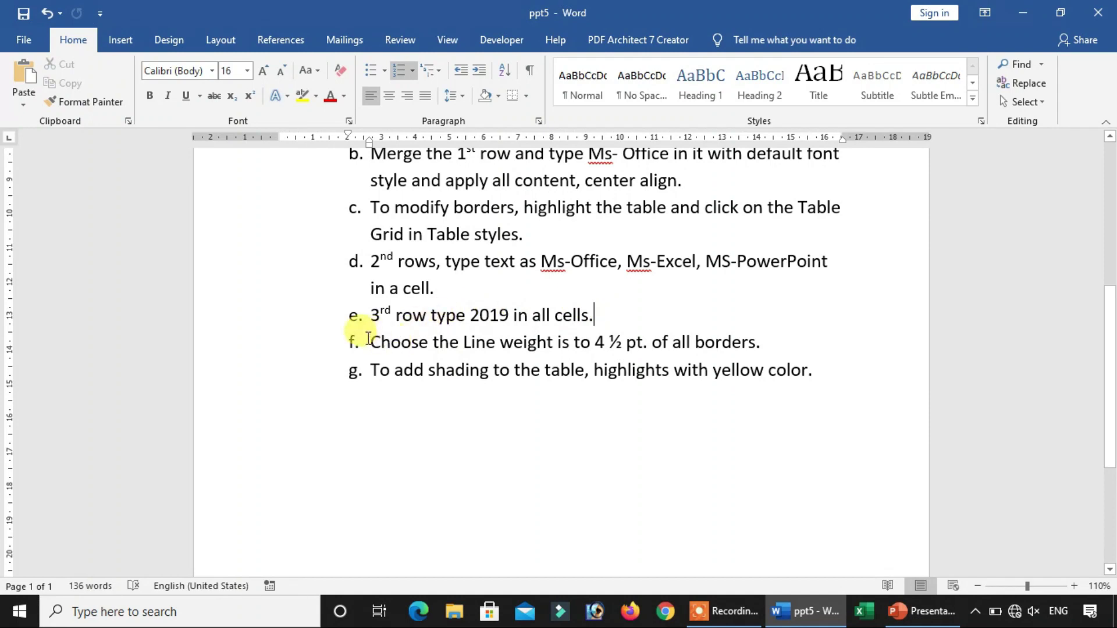
drag(372, 339, 599, 347)
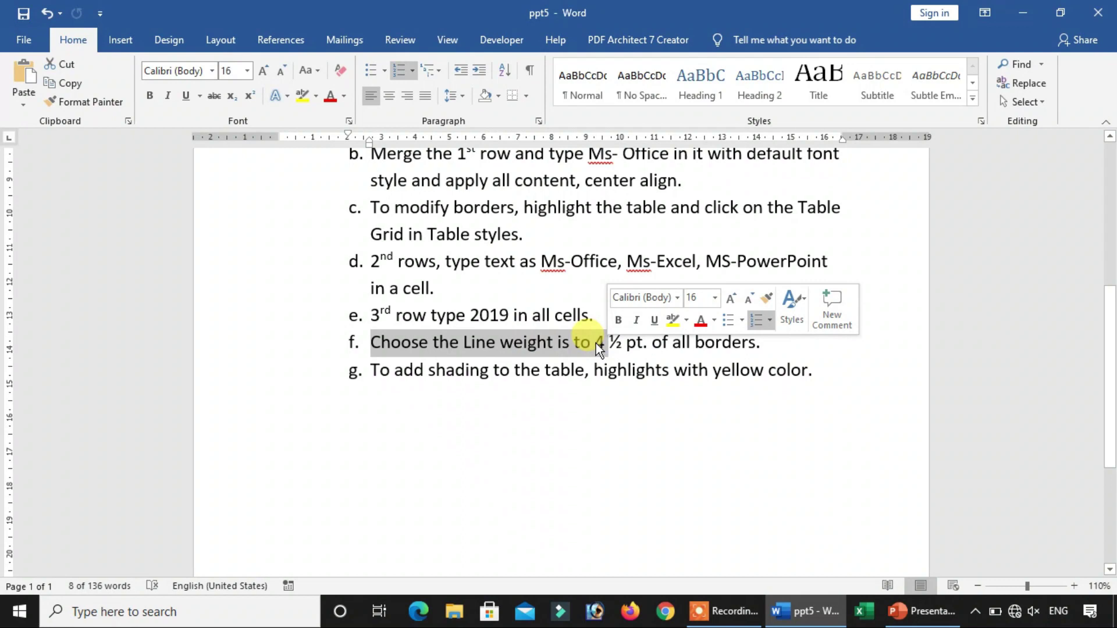
click(582, 343)
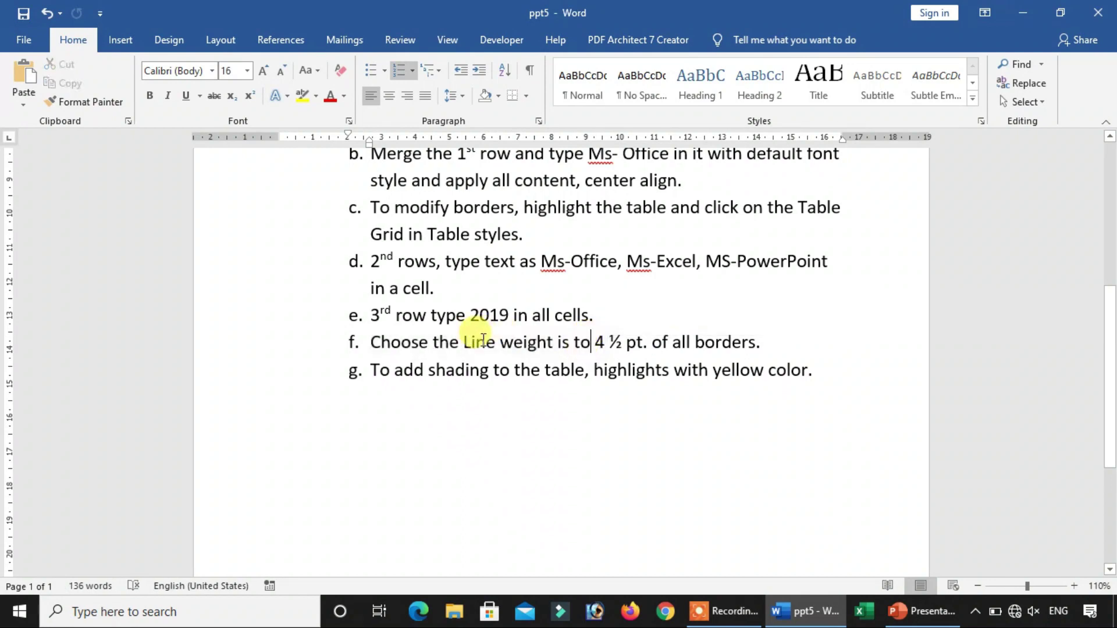
drag(594, 342, 773, 345)
click(547, 372)
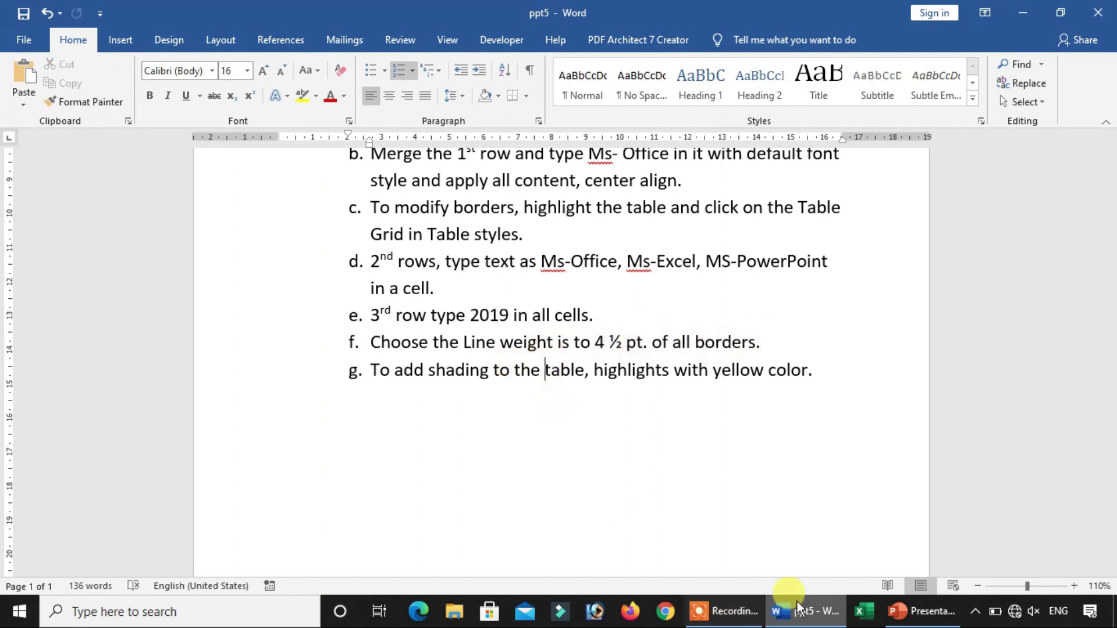
click(922, 611)
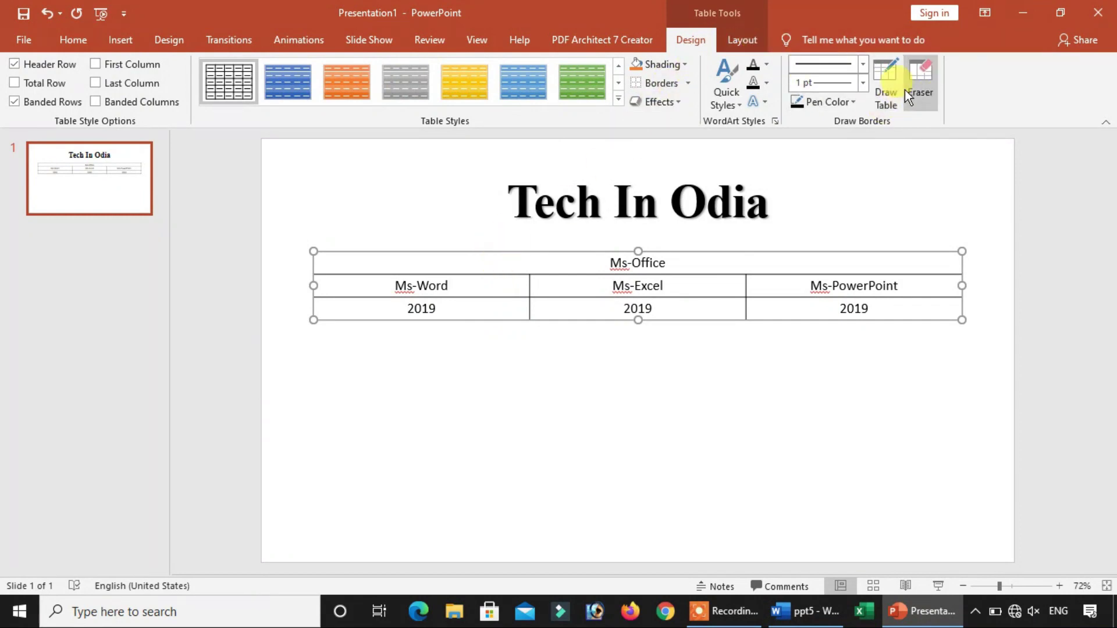
- Set the pen weight to 4½ pt and apply All Borders to every table cell
click(864, 83)
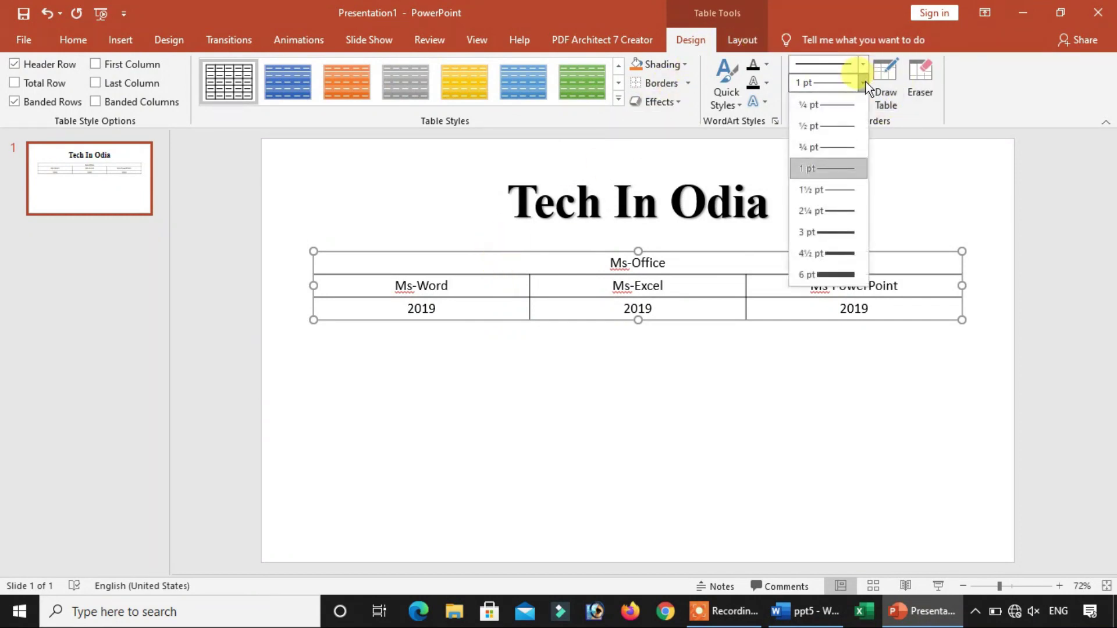
click(826, 253)
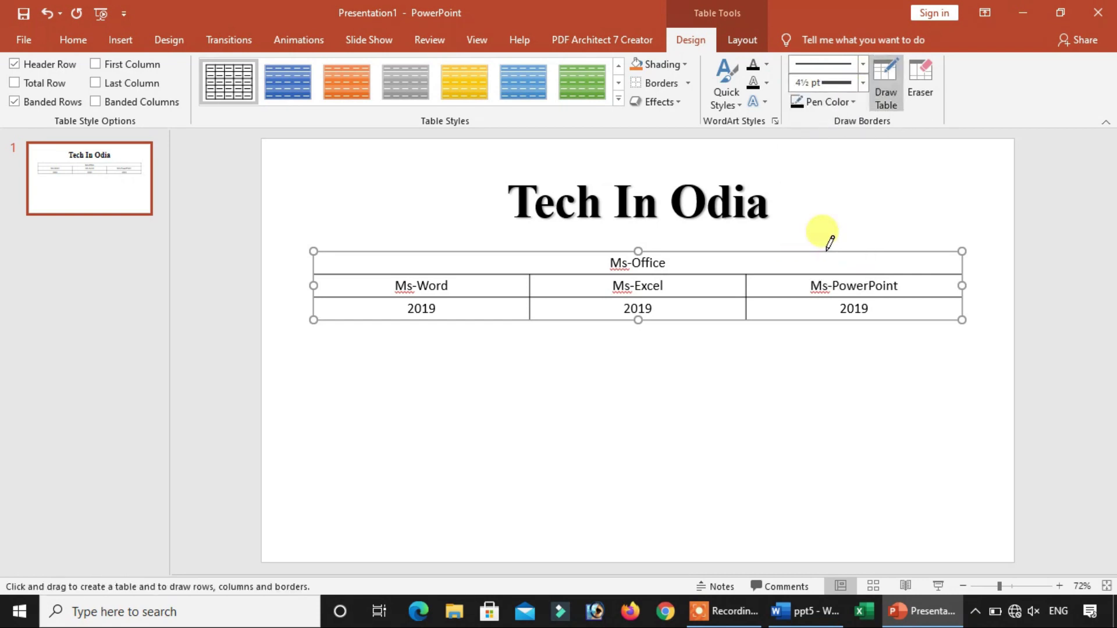
click(689, 85)
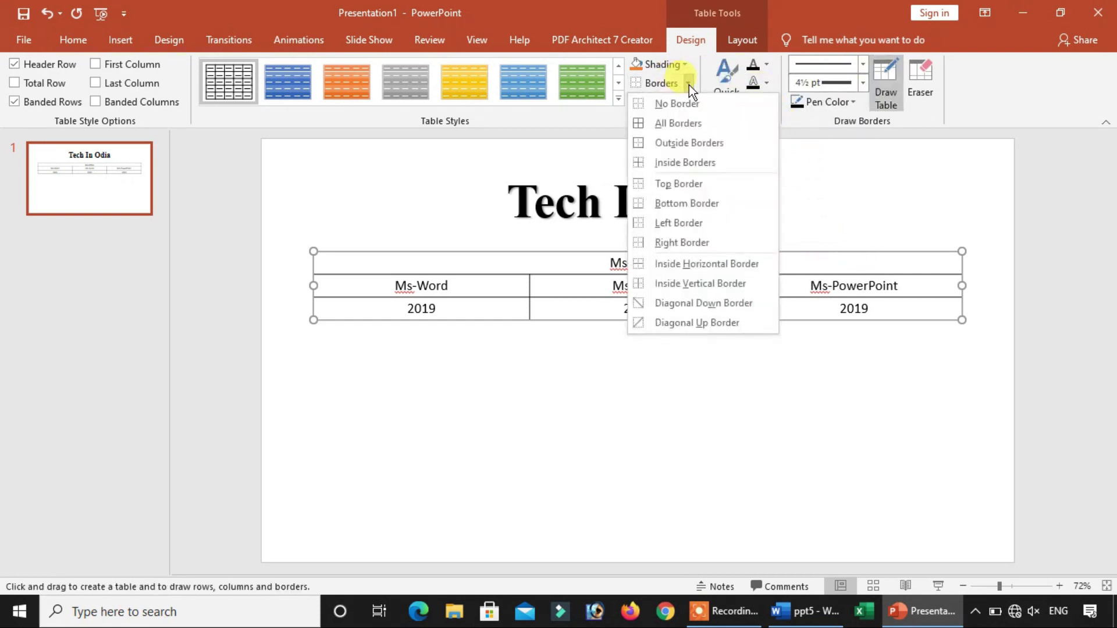
click(681, 126)
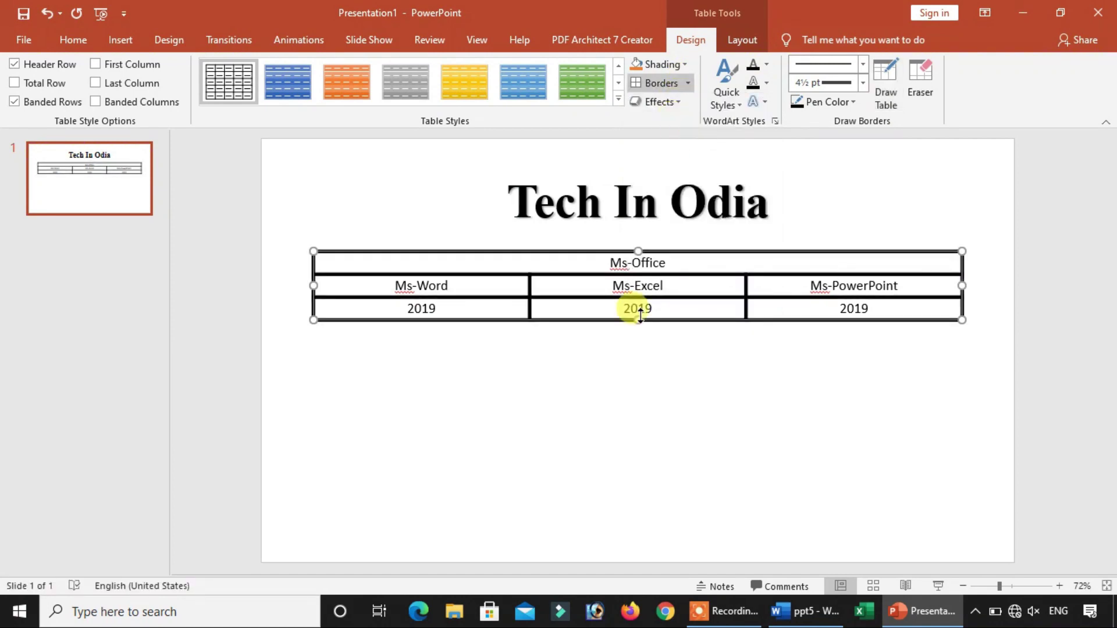
click(647, 400)
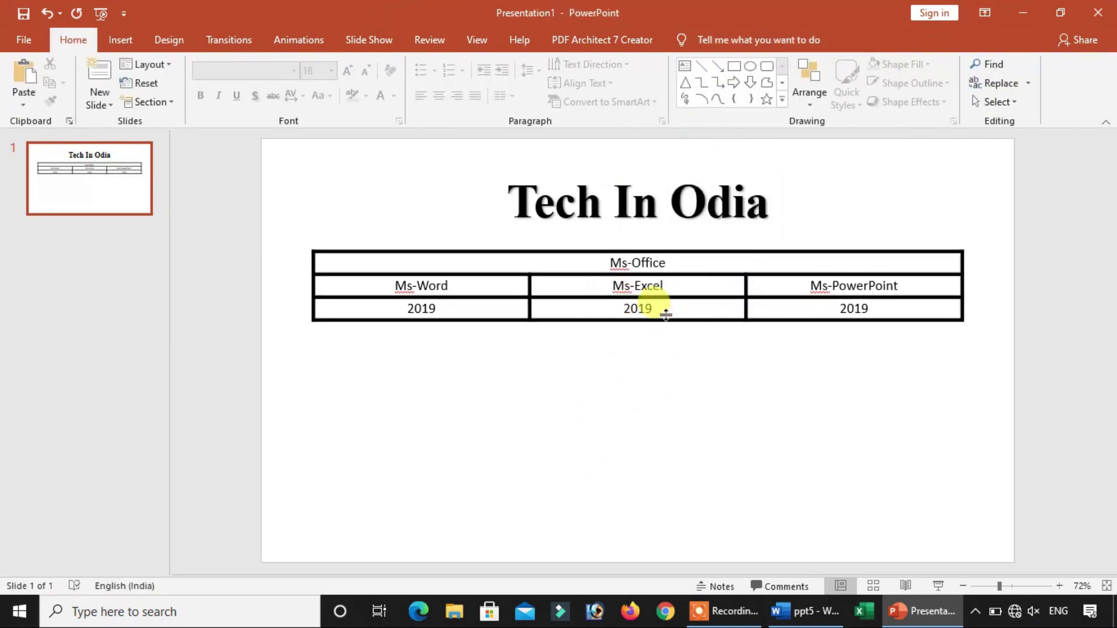
- In the ppt5 document, review item f's 4½ pt weight and item g's shading instruction
click(805, 611)
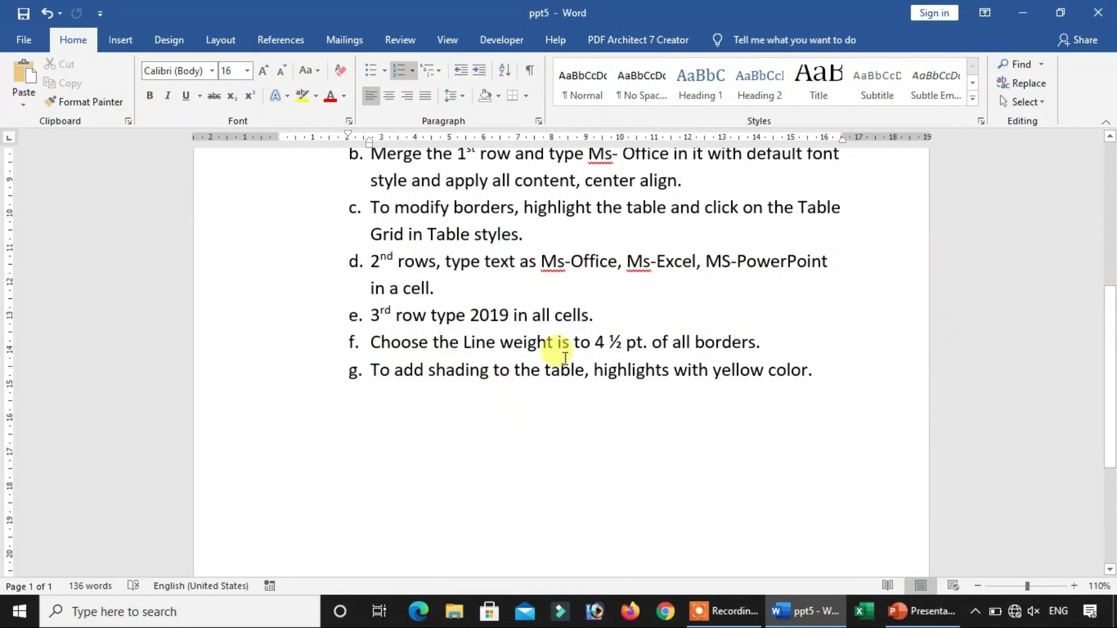
drag(574, 343, 643, 343)
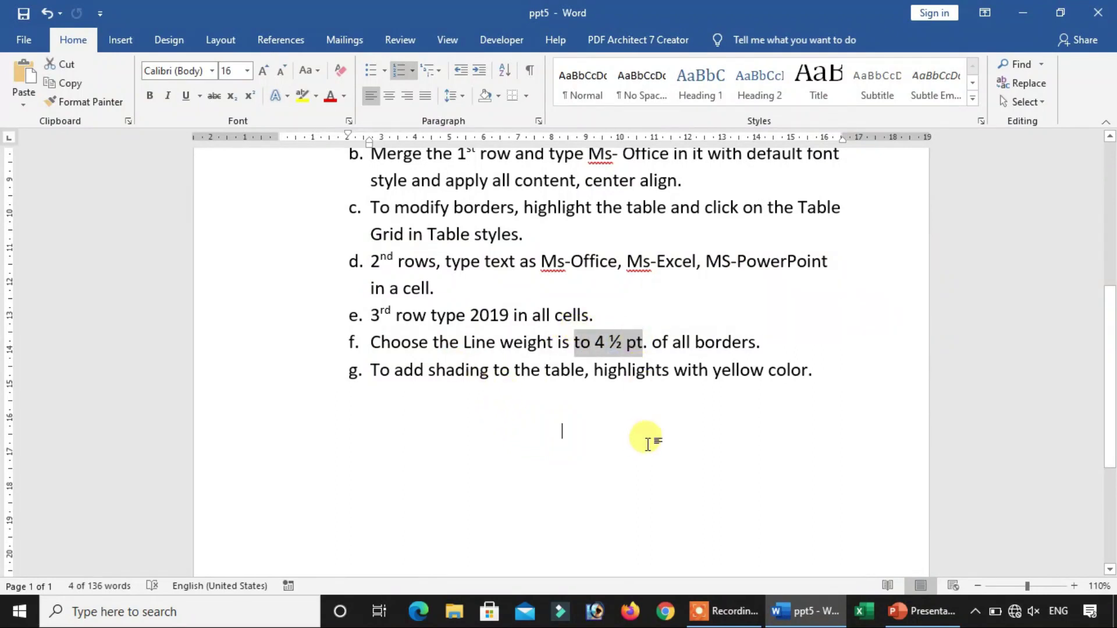
click(648, 443)
drag(371, 370, 462, 369)
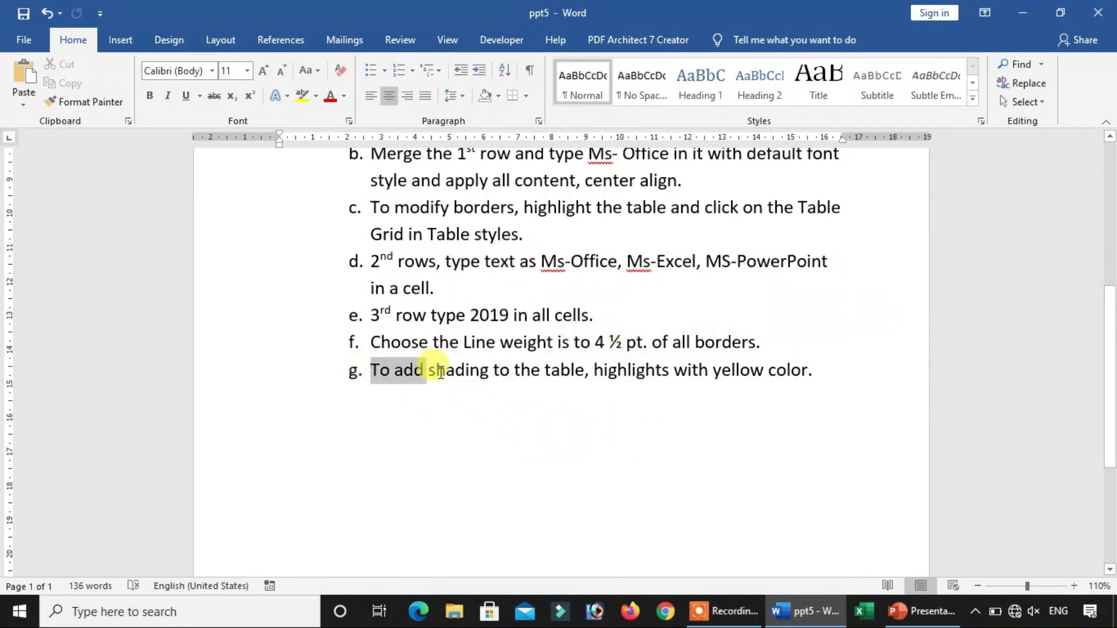
click(566, 424)
- Insert a comma after 'table' in item g, then return to the presentation
click(587, 370)
text(,)
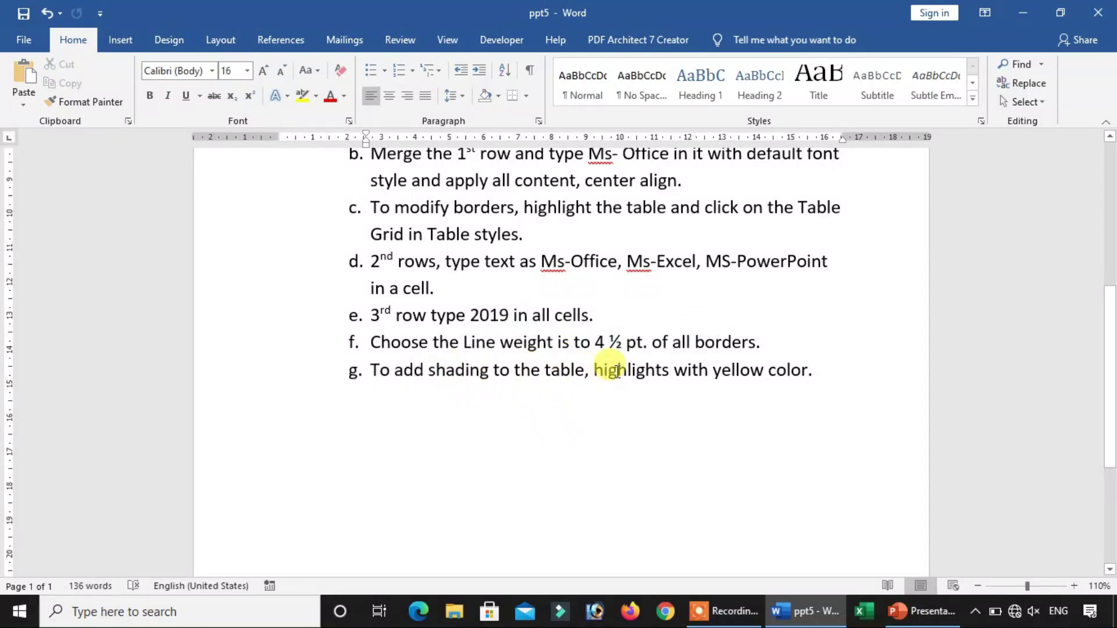
drag(591, 371, 796, 373)
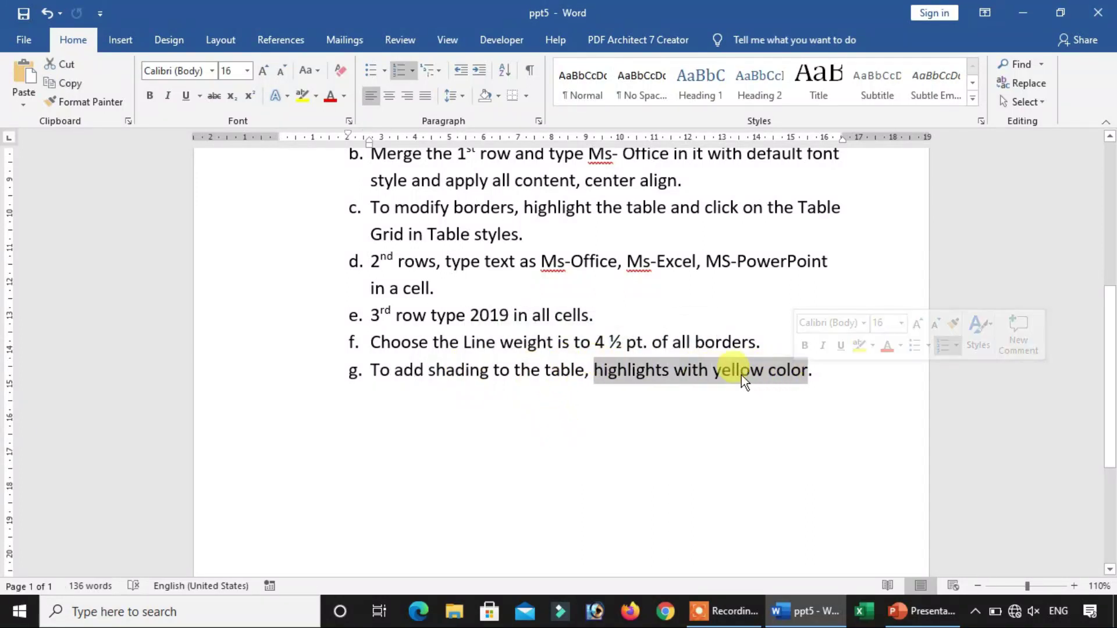
click(735, 393)
click(922, 611)
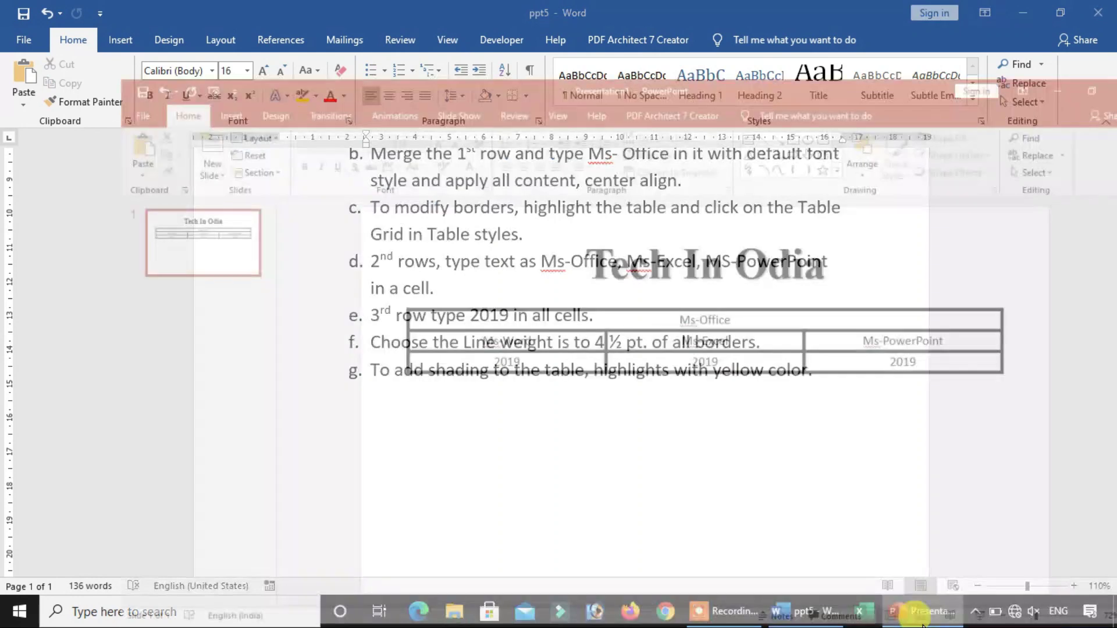
- Select the table and apply yellow from Table Tools Design > Shading to all cells
click(593, 253)
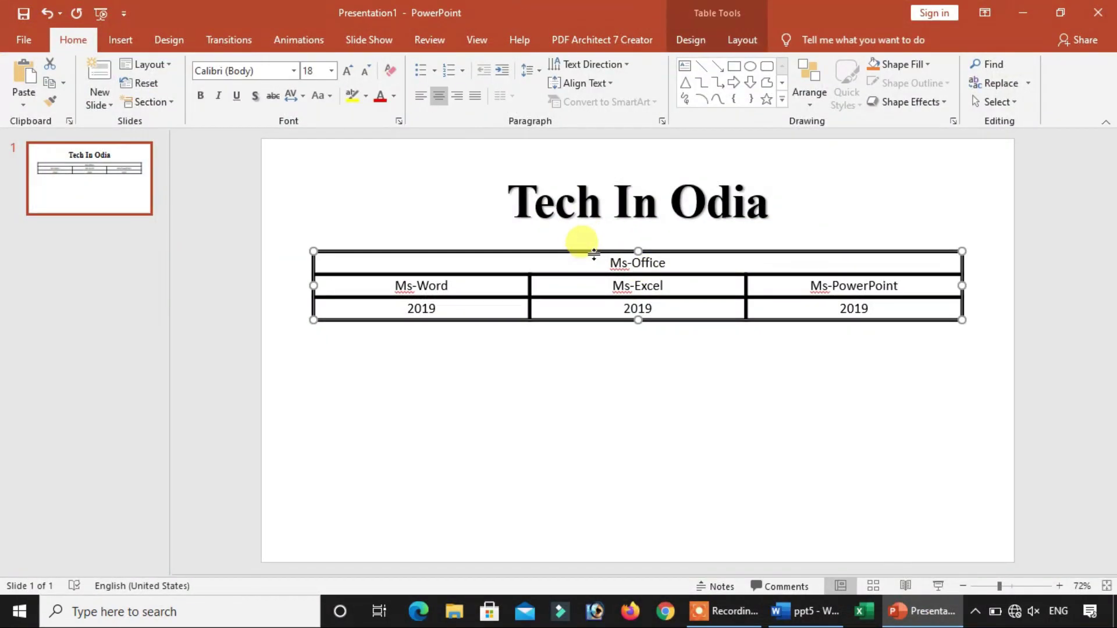
click(737, 41)
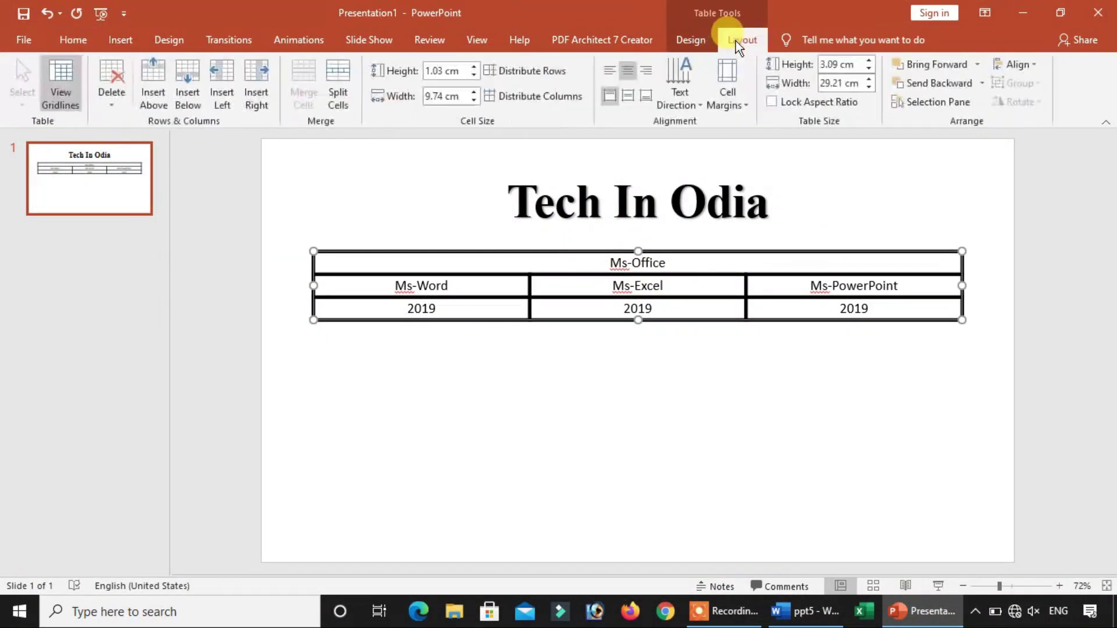
click(689, 40)
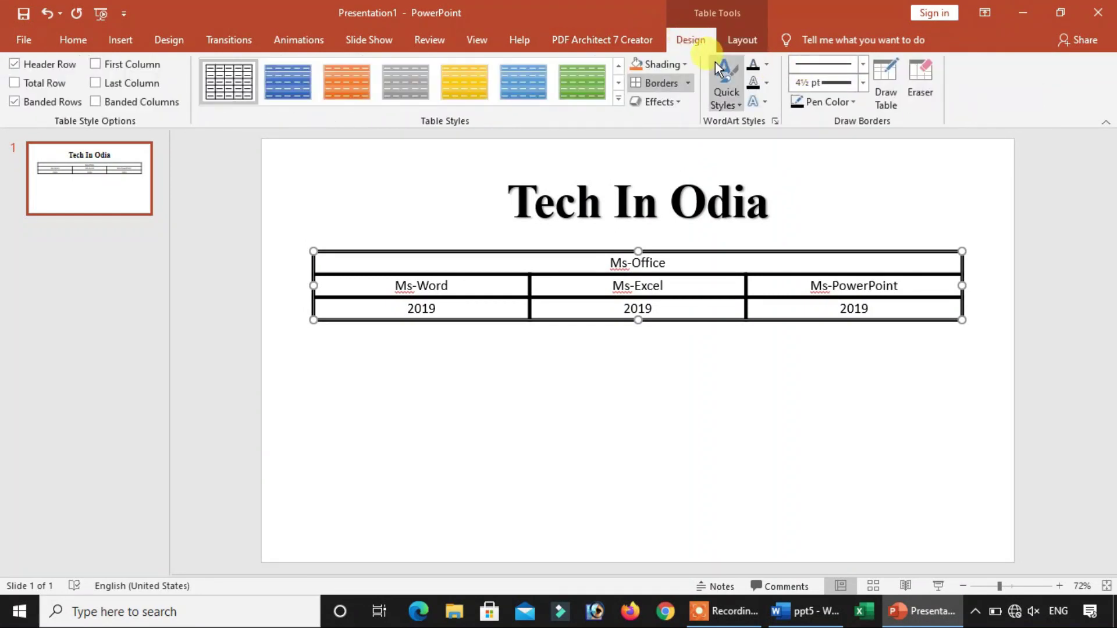
click(686, 65)
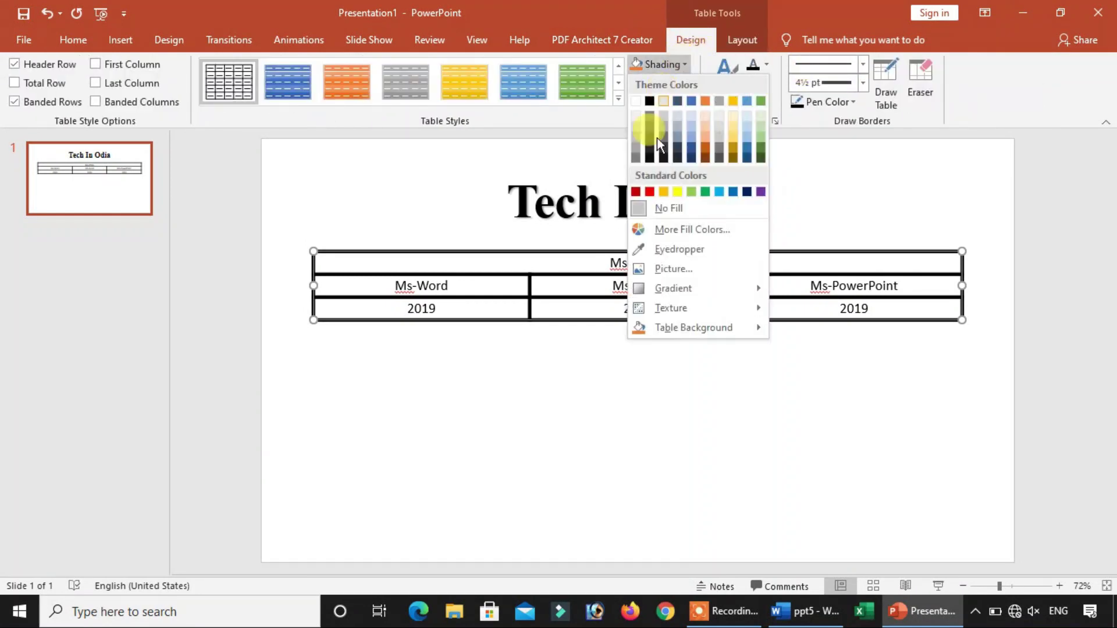
click(678, 192)
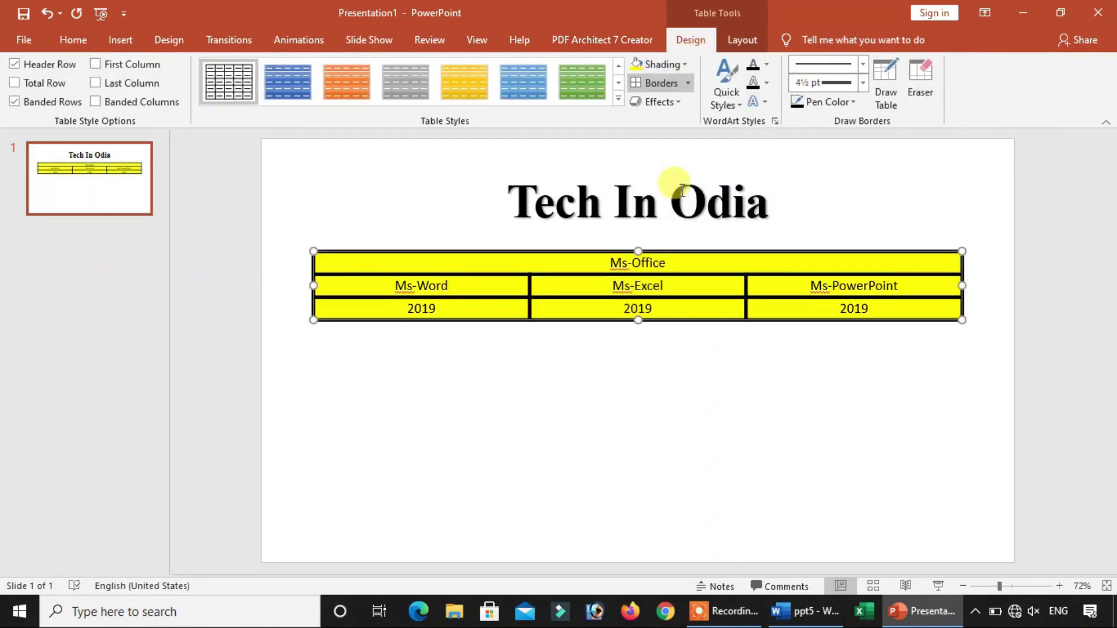
click(681, 375)
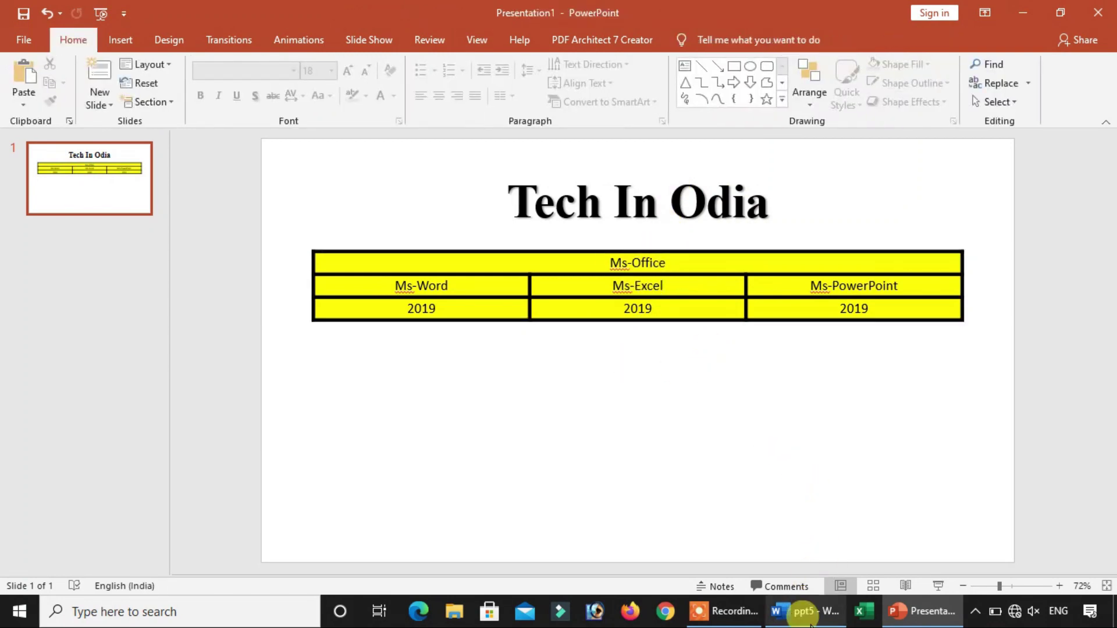
- Scroll through the ppt5 instructions, comparing them with the finished slide
click(797, 611)
scroll(510, 385, up, 3)
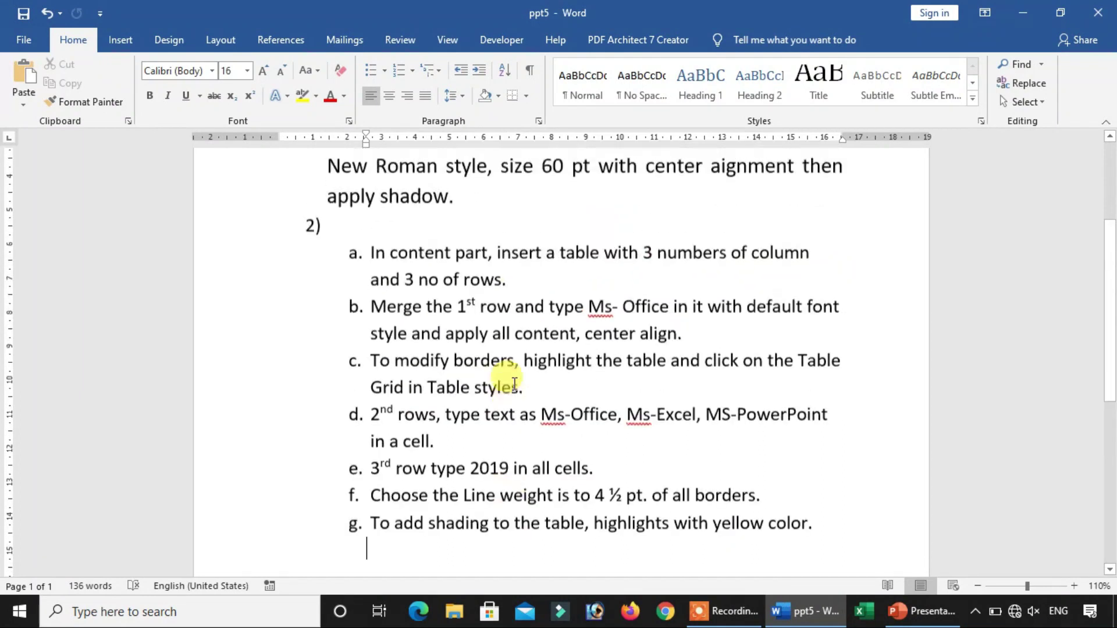
scroll(511, 379, up, 3)
click(912, 625)
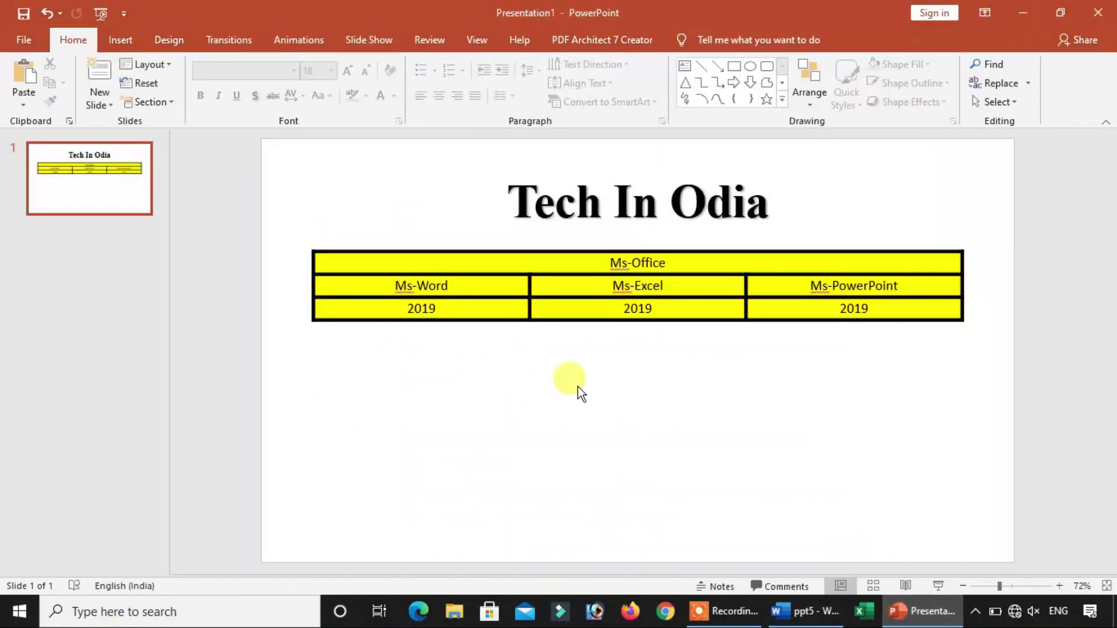
click(806, 614)
scroll(380, 245, down, 3)
scroll(362, 238, down, 2)
scroll(391, 317, up, 3)
scroll(384, 314, up, 3)
scroll(366, 283, up, 1)
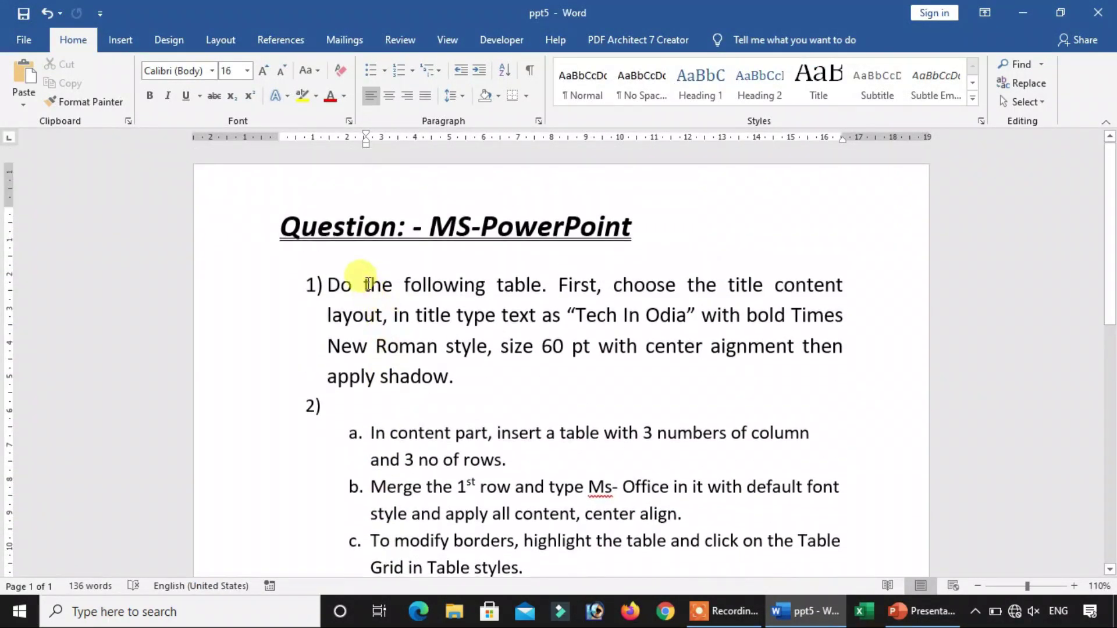
scroll(372, 303, down, 5)
scroll(374, 362, down, 1)
scroll(399, 259, up, 2)
scroll(616, 291, up, 3)
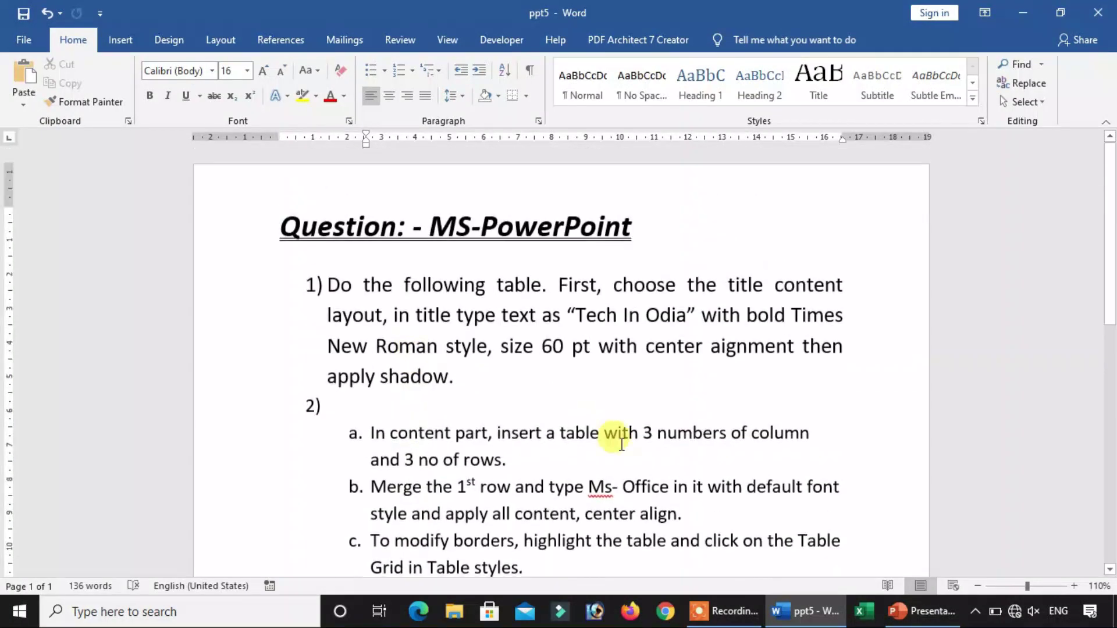
click(899, 611)
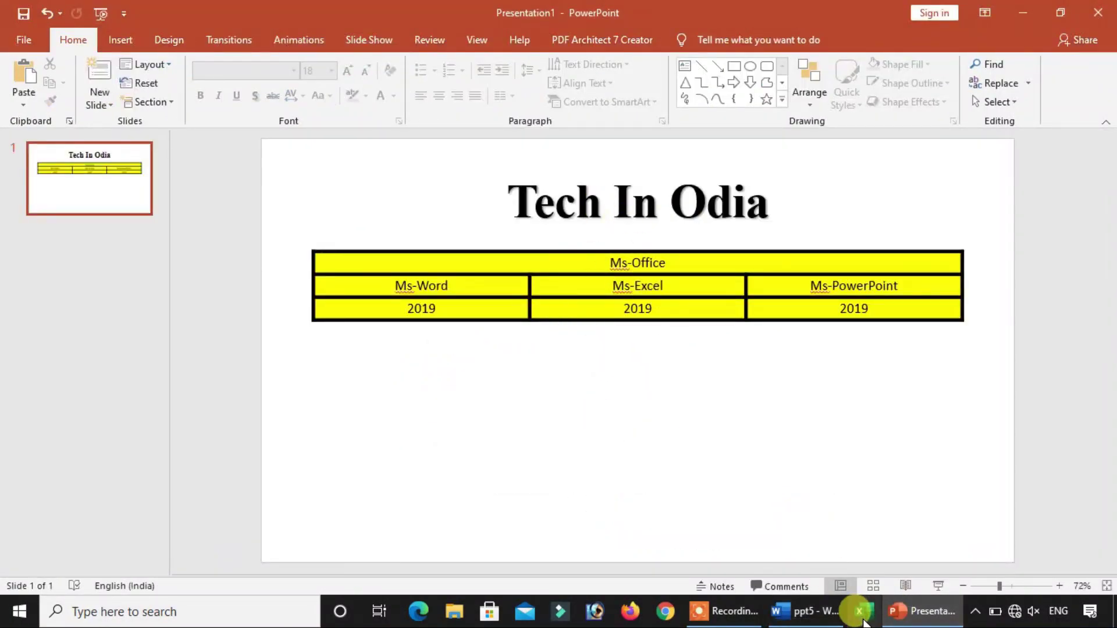
- Recheck the lower instruction steps against the slide and select the table
click(800, 611)
scroll(409, 289, down, 2)
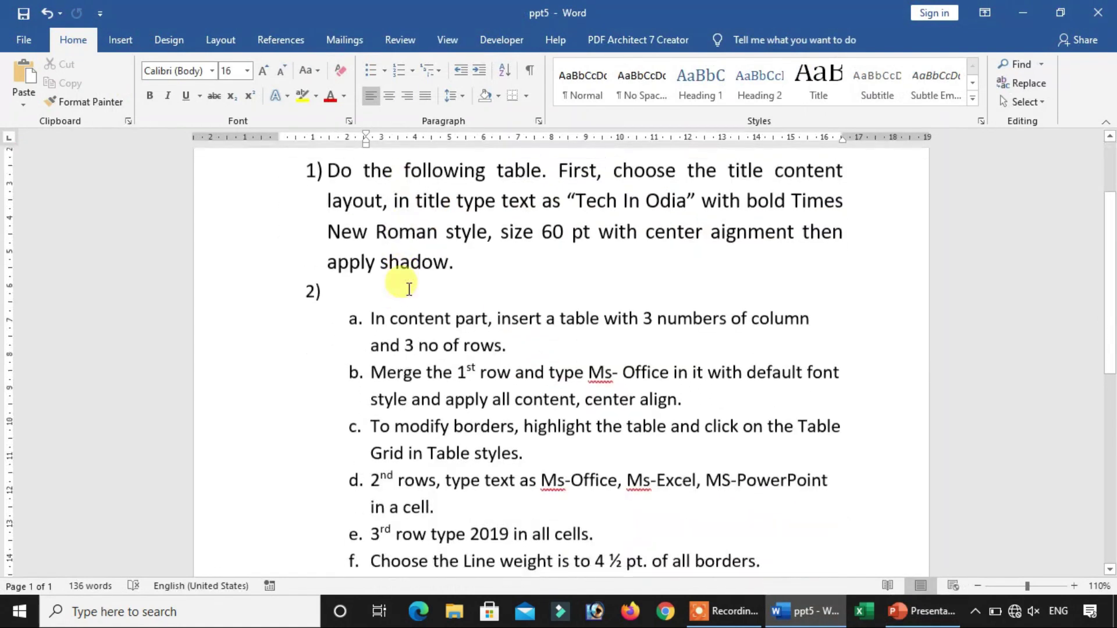
scroll(409, 289, down, 2)
scroll(409, 289, down, 1)
scroll(409, 289, up, 3)
scroll(409, 289, up, 2)
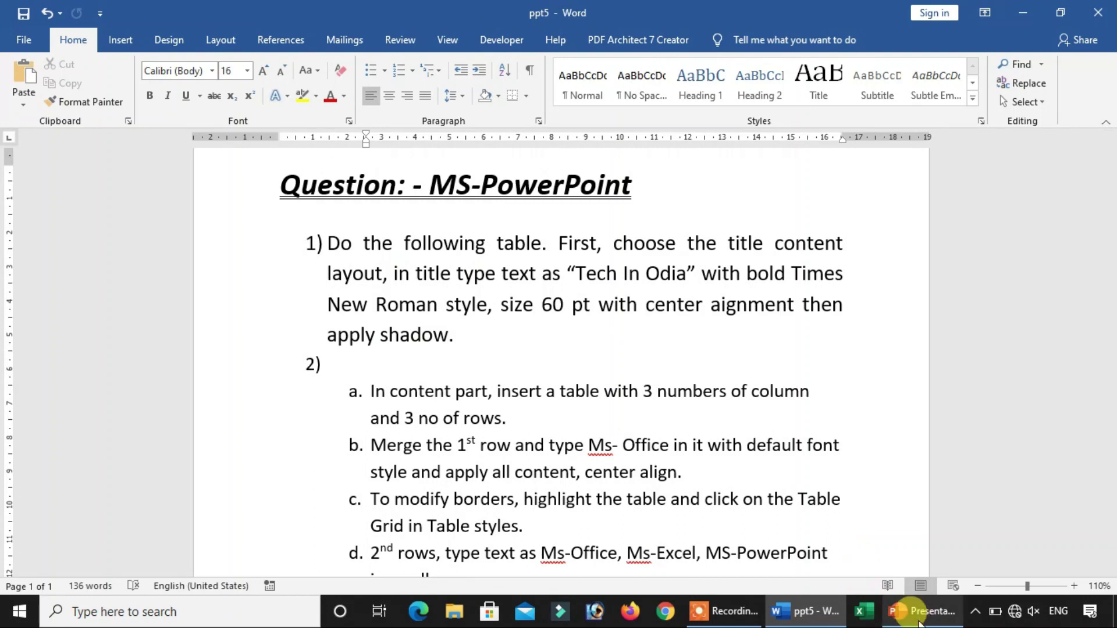
click(925, 610)
click(601, 207)
click(643, 289)
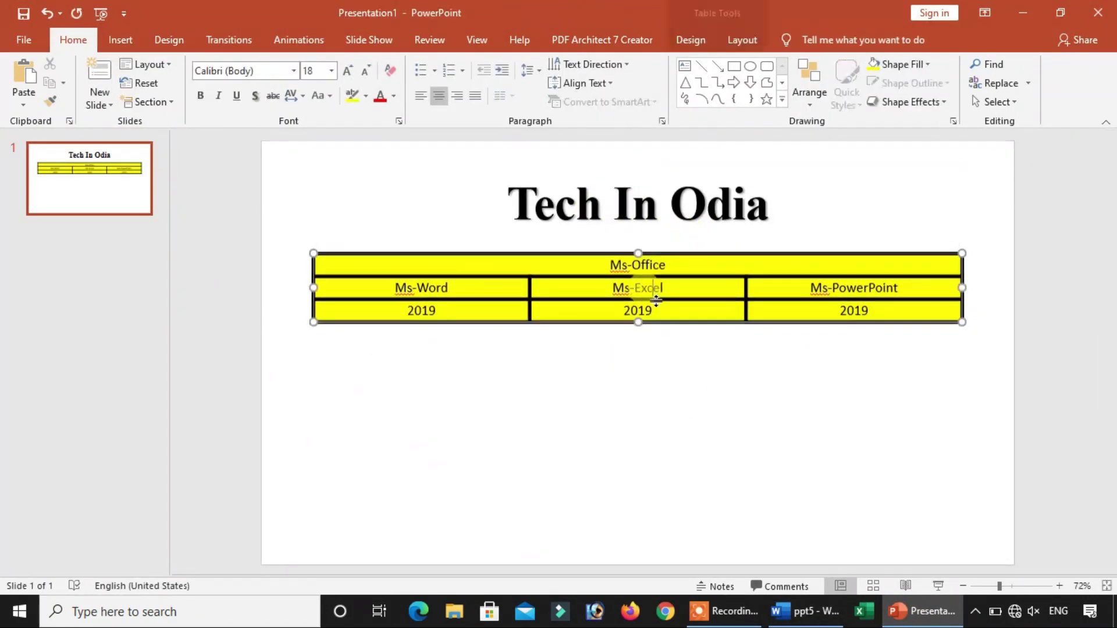
- Click into and out of the table to inspect its borders, ending on the ppt5 document
click(806, 610)
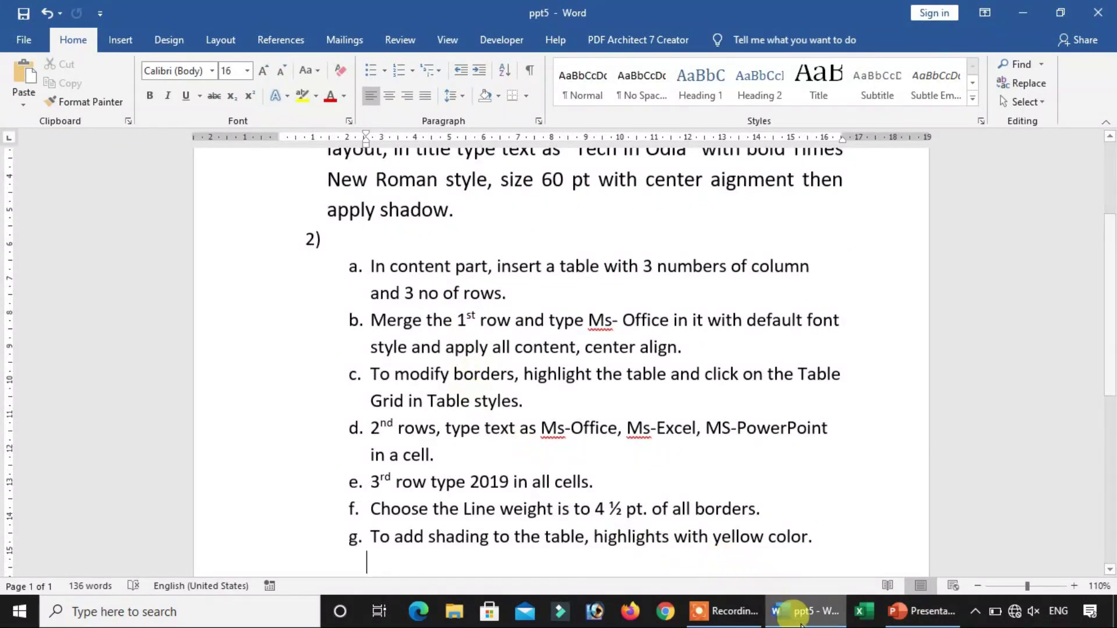
click(922, 611)
click(668, 370)
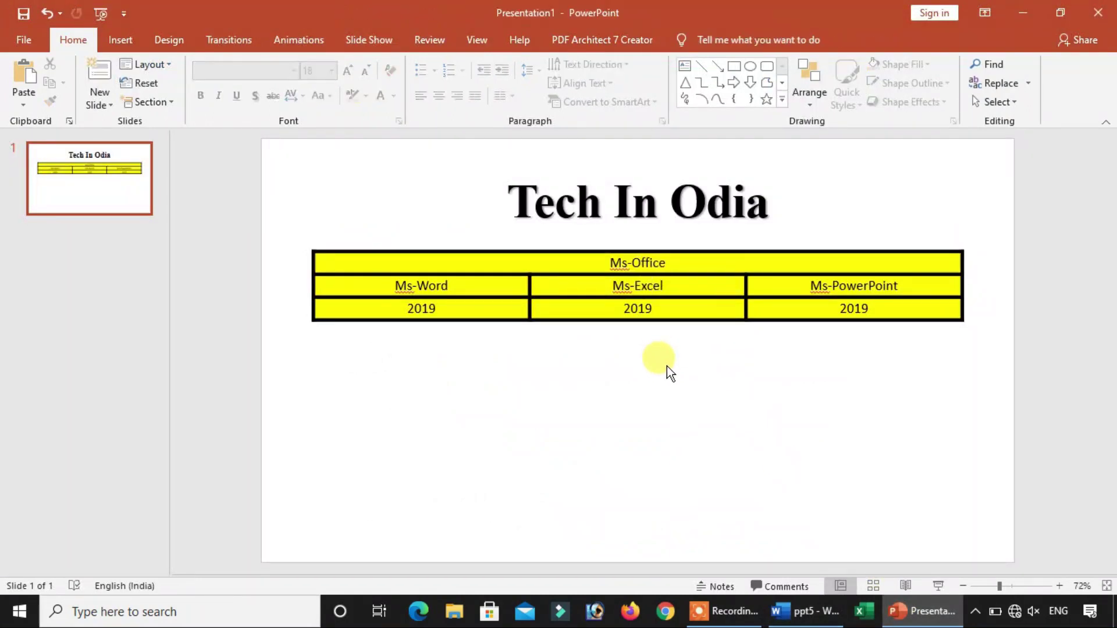
click(679, 289)
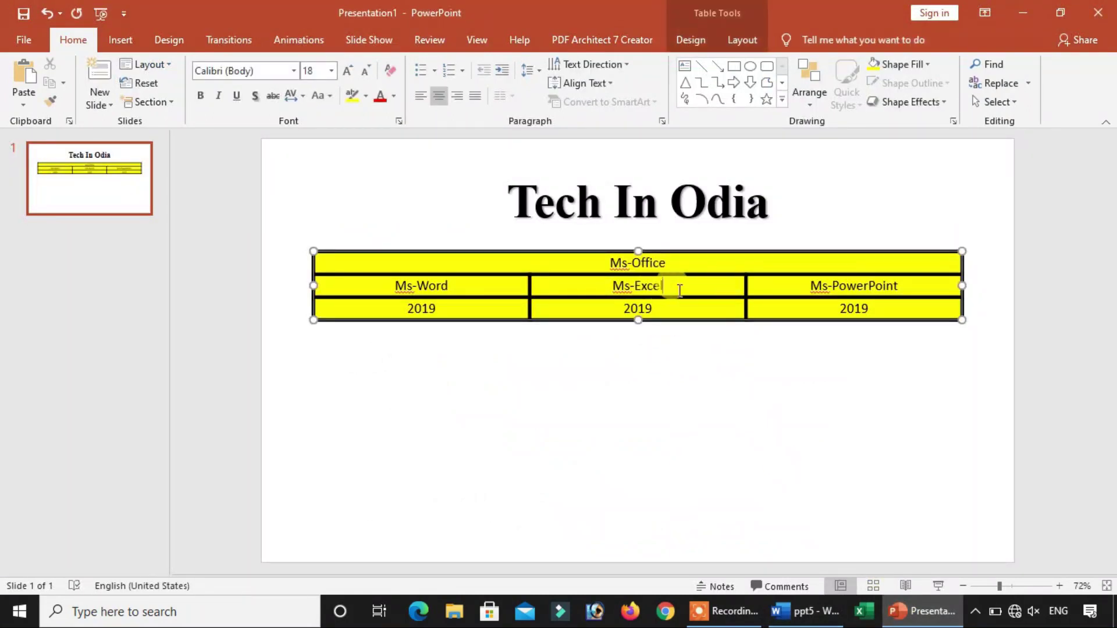
click(680, 411)
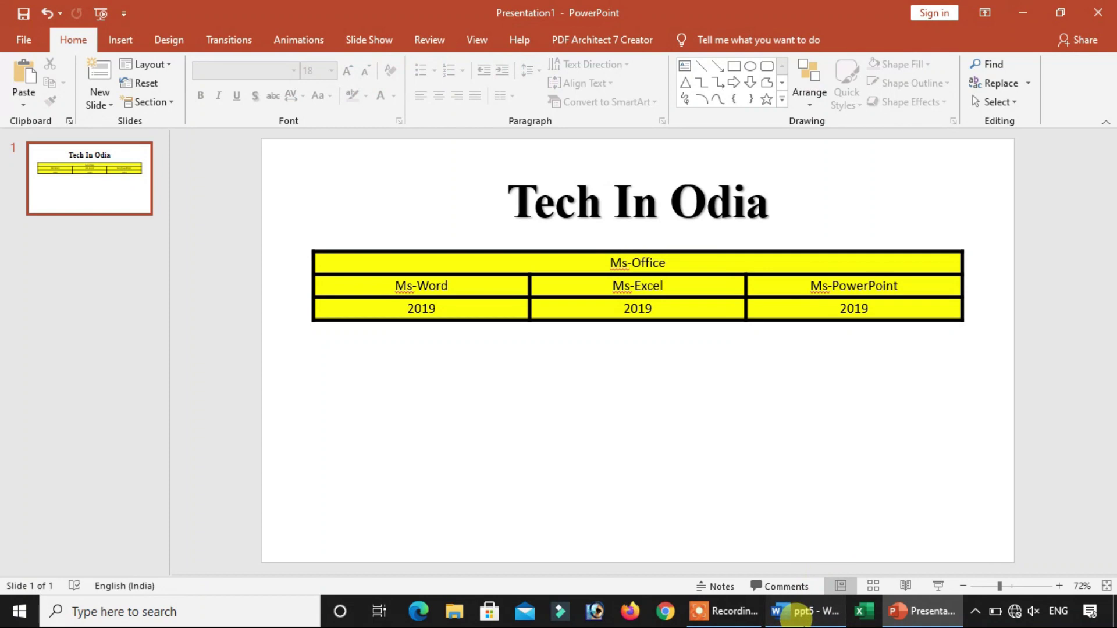
click(804, 611)
scroll(642, 455, up, 3)
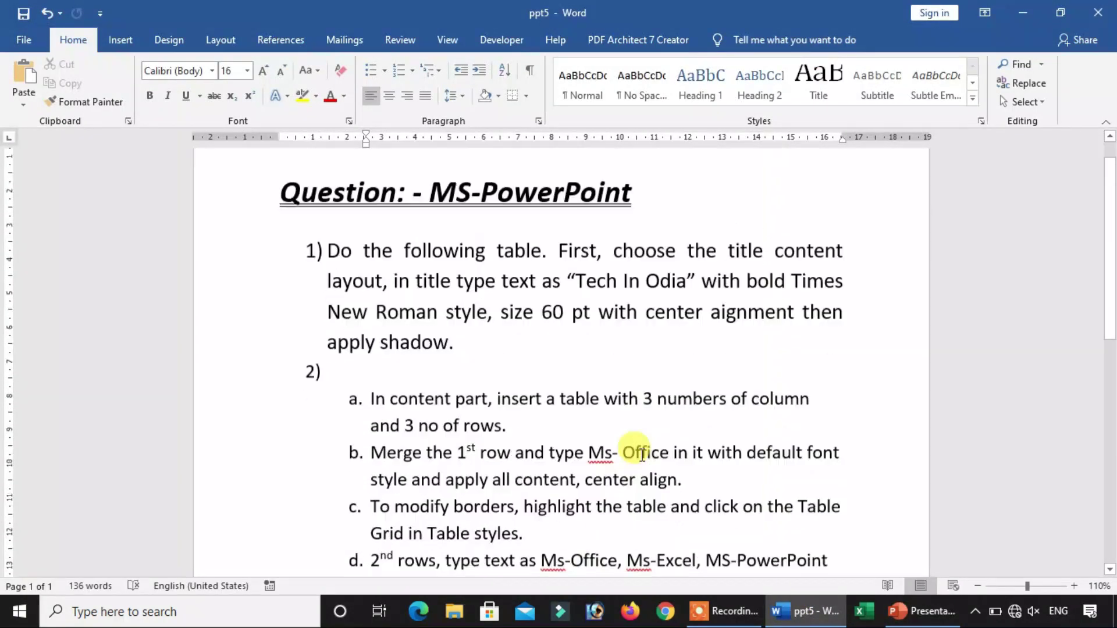